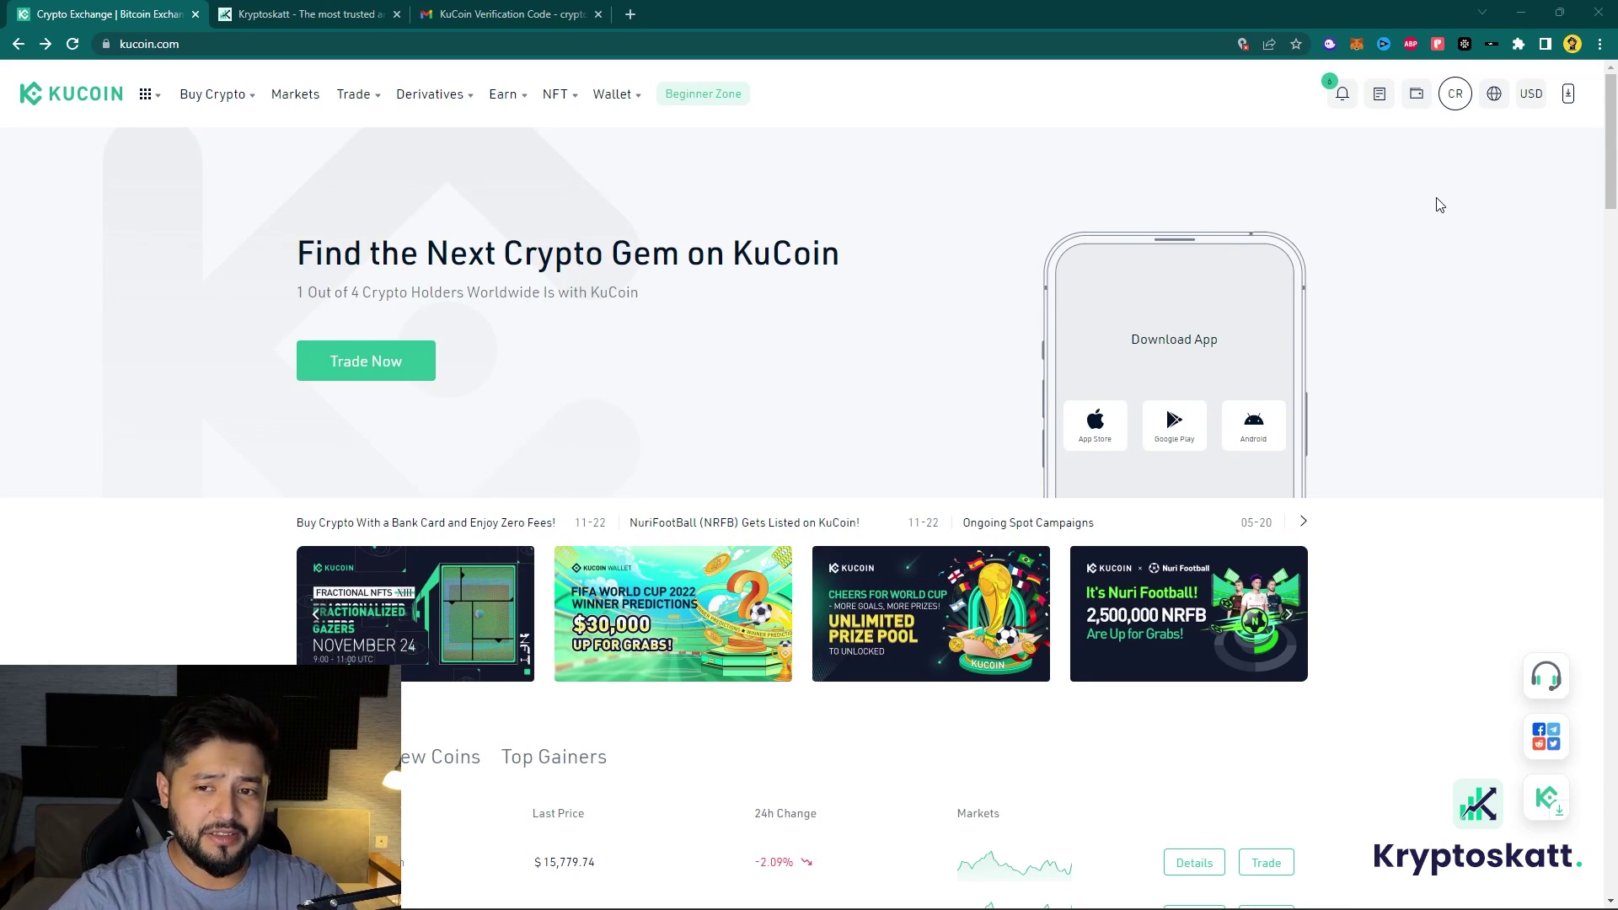
- Start a new KuCoin API named Tax 2022 and enter its passphrase
mouse_move(1456, 99)
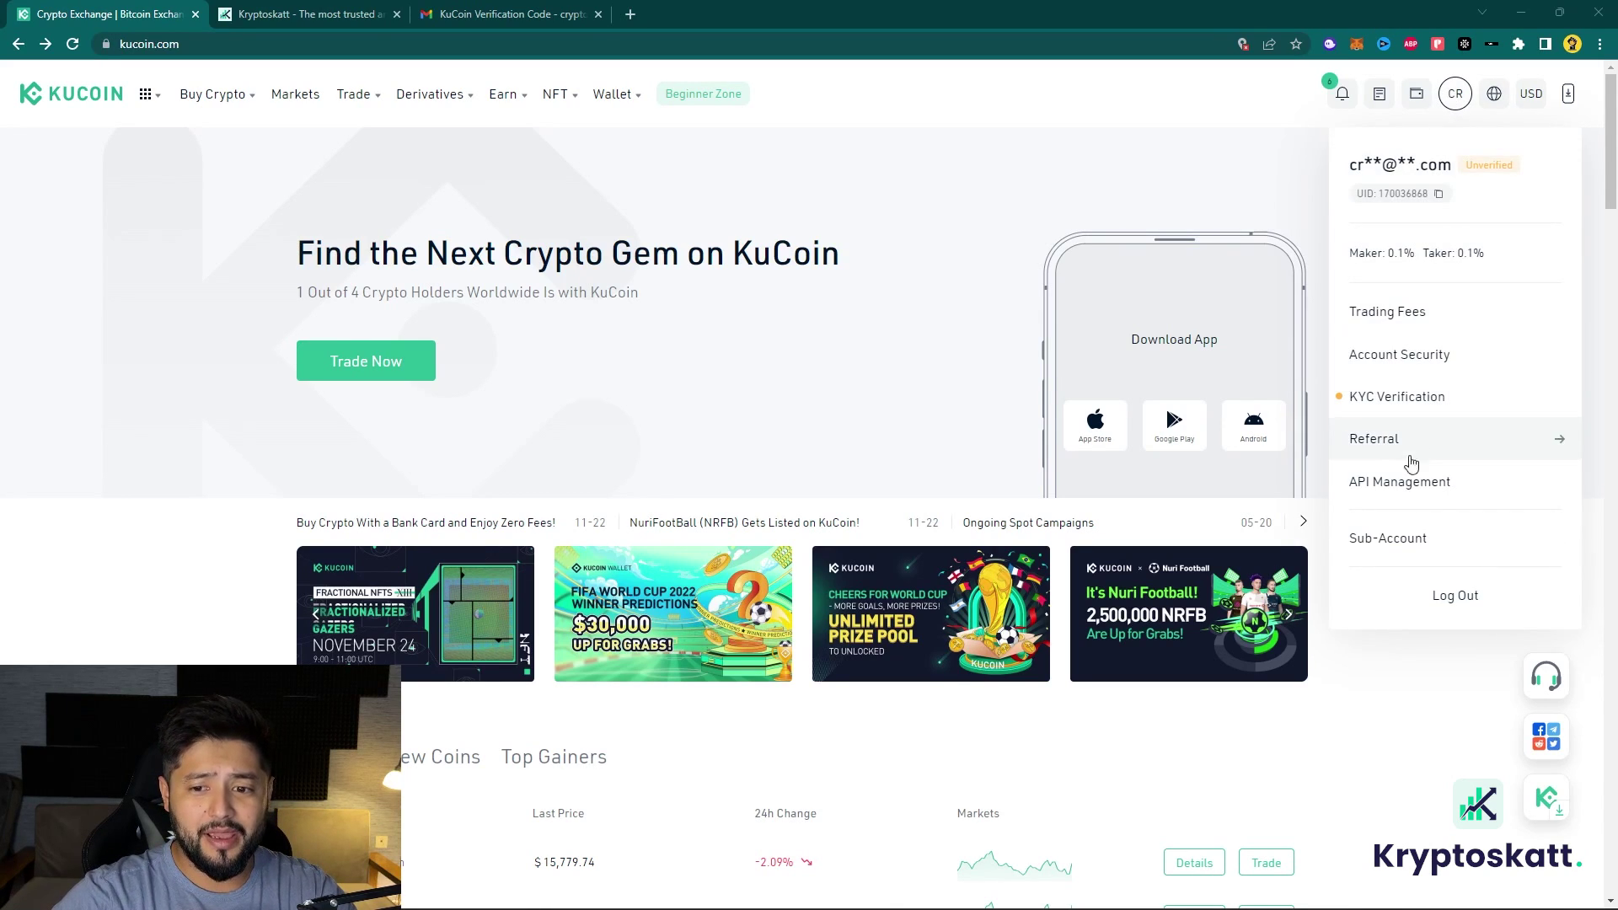
left_click(1399, 481)
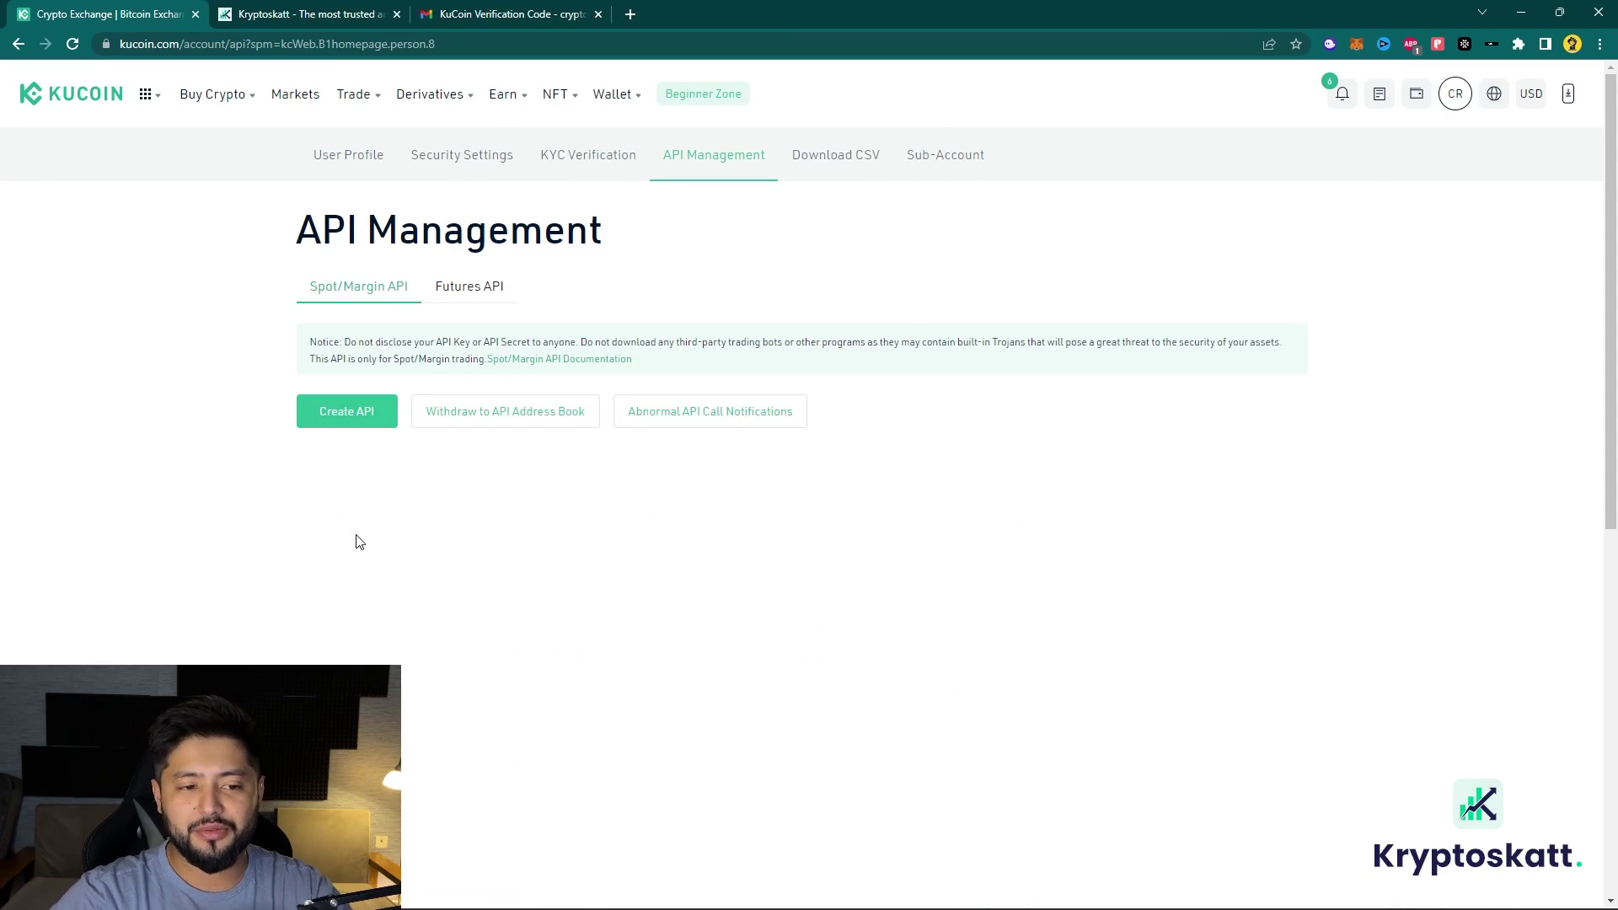
left_click(321, 420)
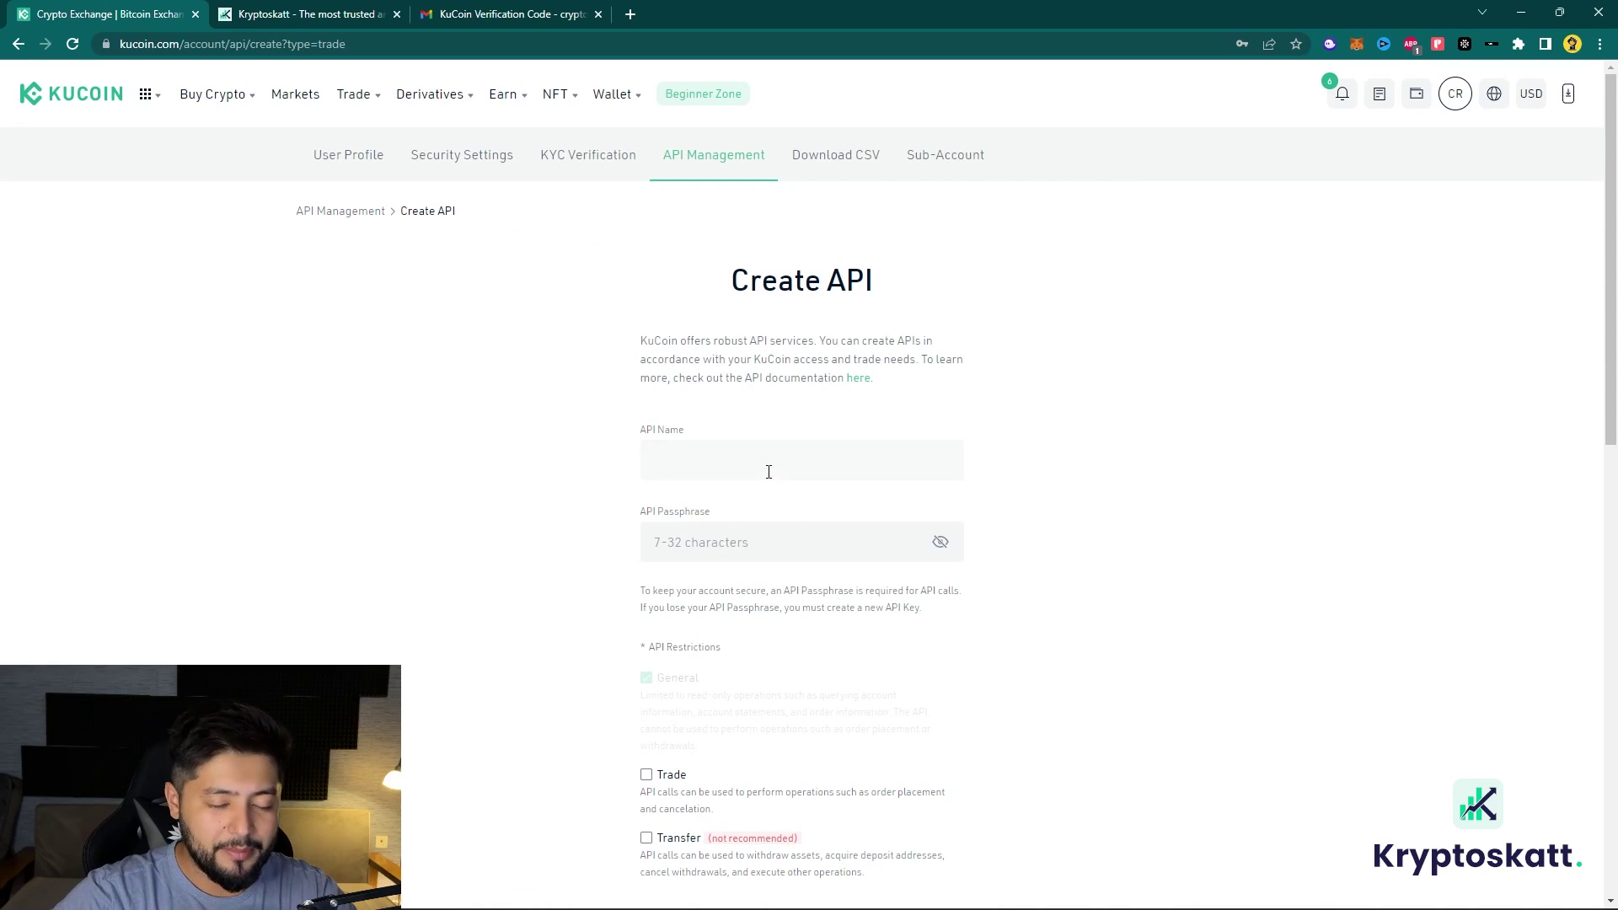
left_click(766, 463)
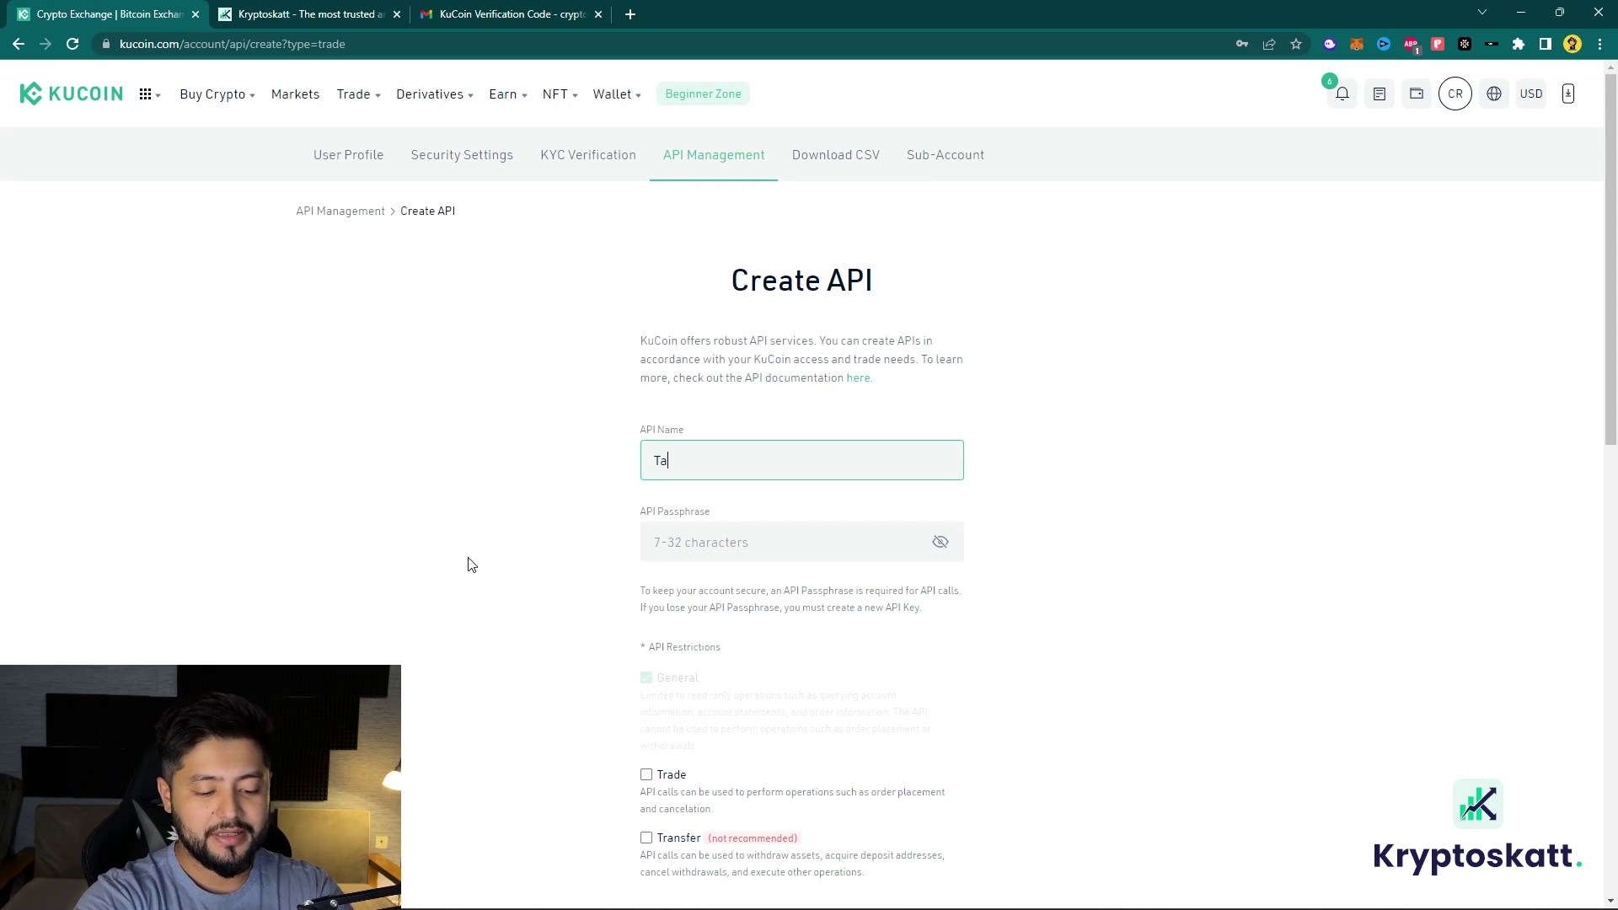
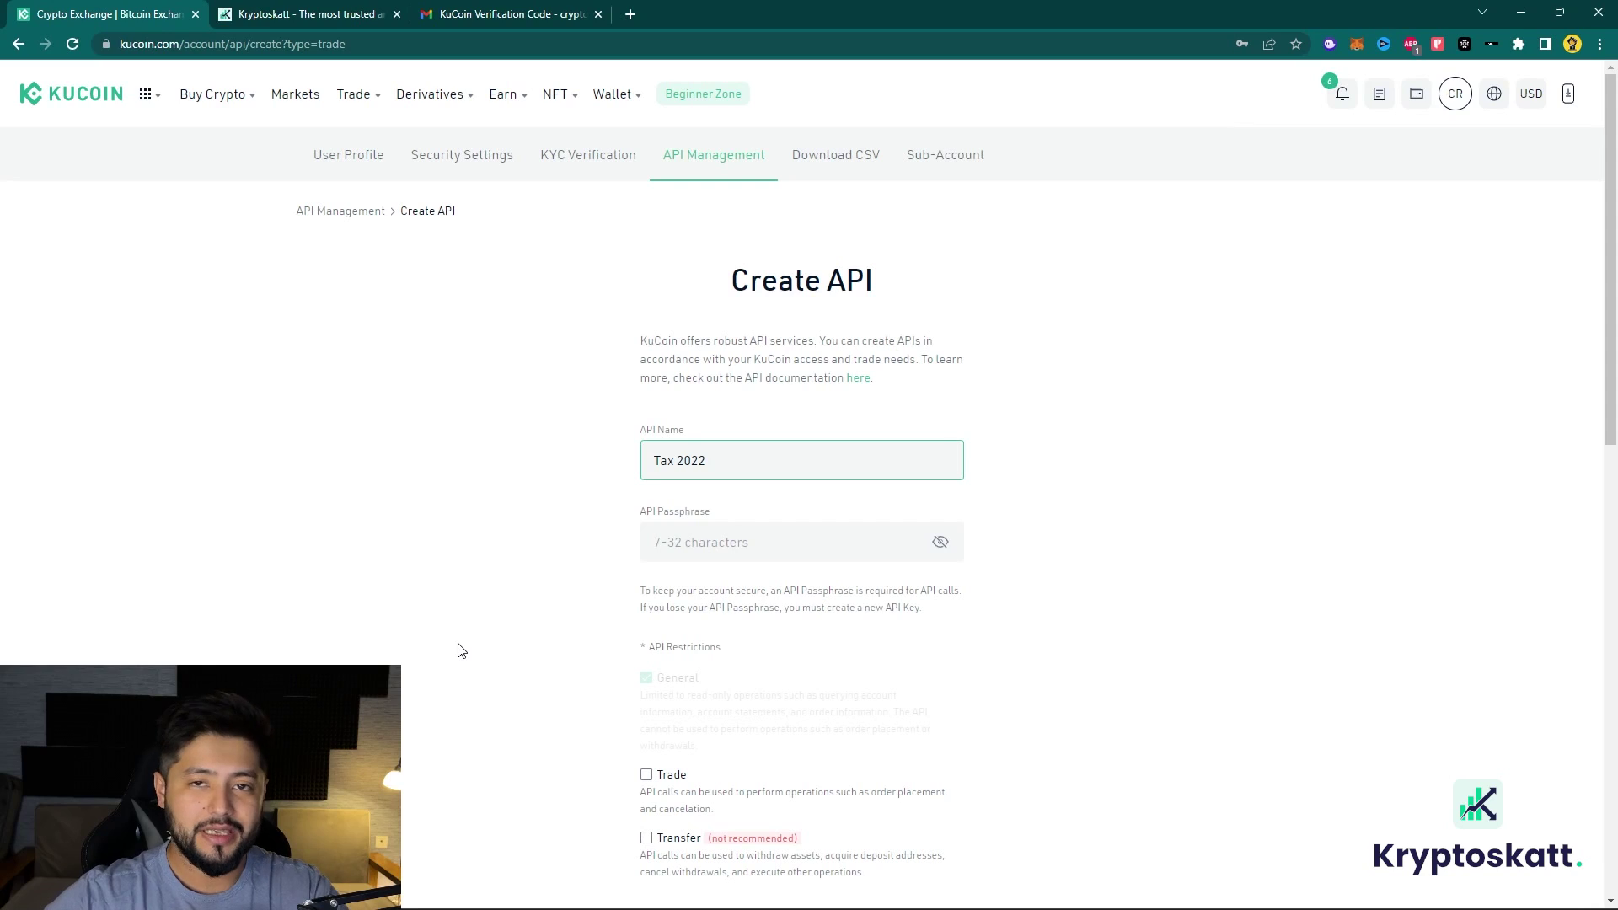
left_click(740, 543)
left_click(516, 728)
- Choose no IP restriction, continue, and complete the reCAPTCHA check
scroll(515, 727, "down", 2)
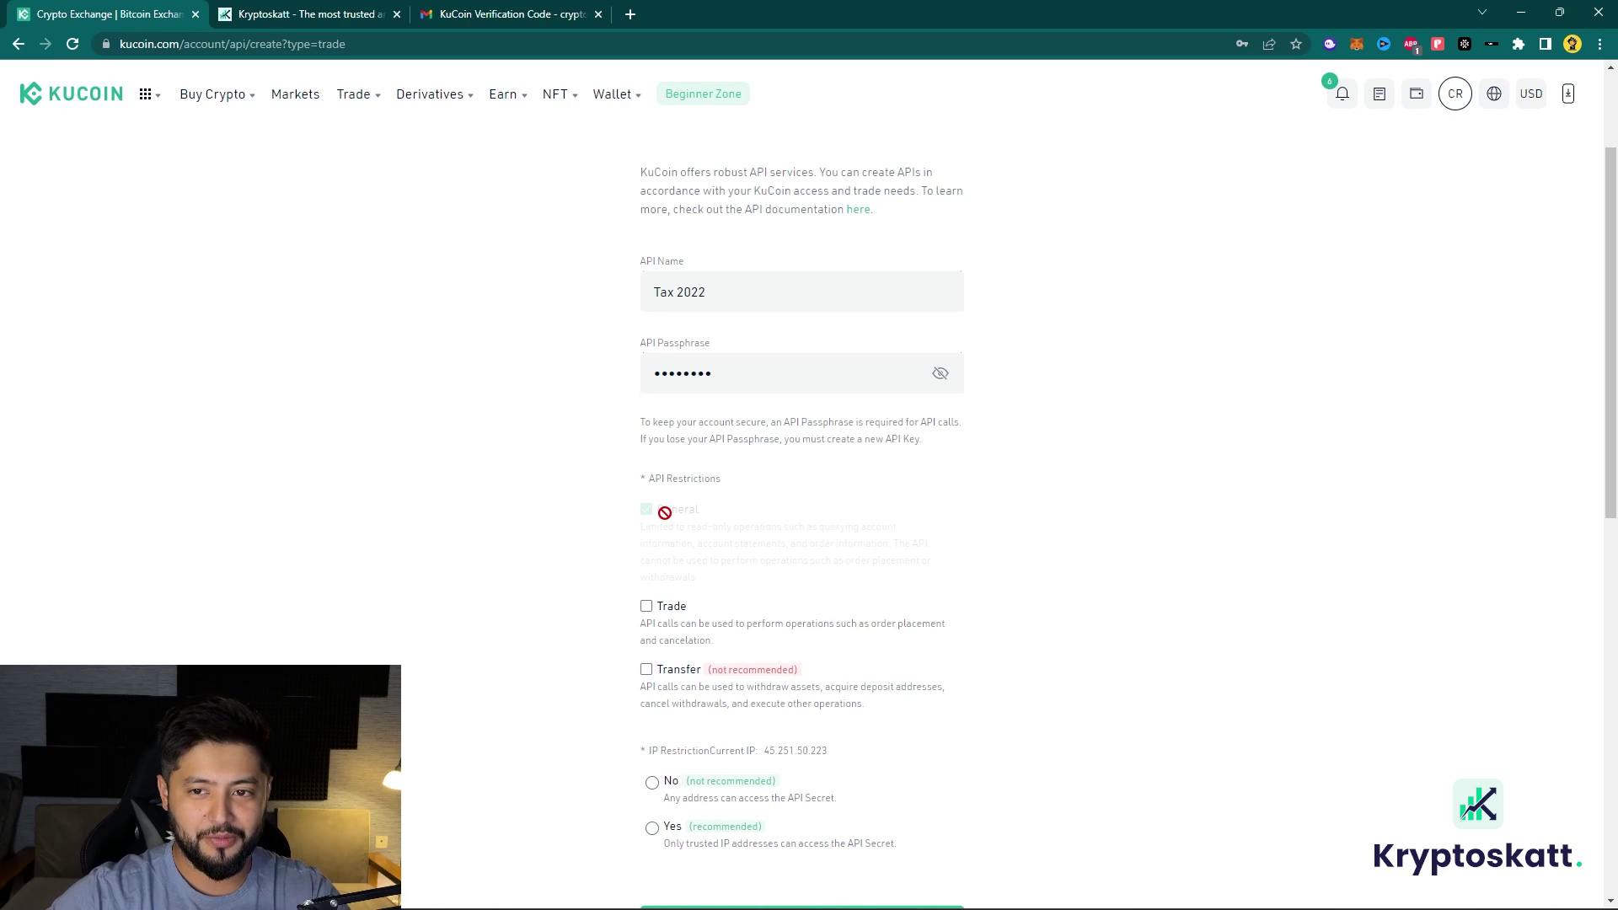
scroll(665, 512, "down", 2)
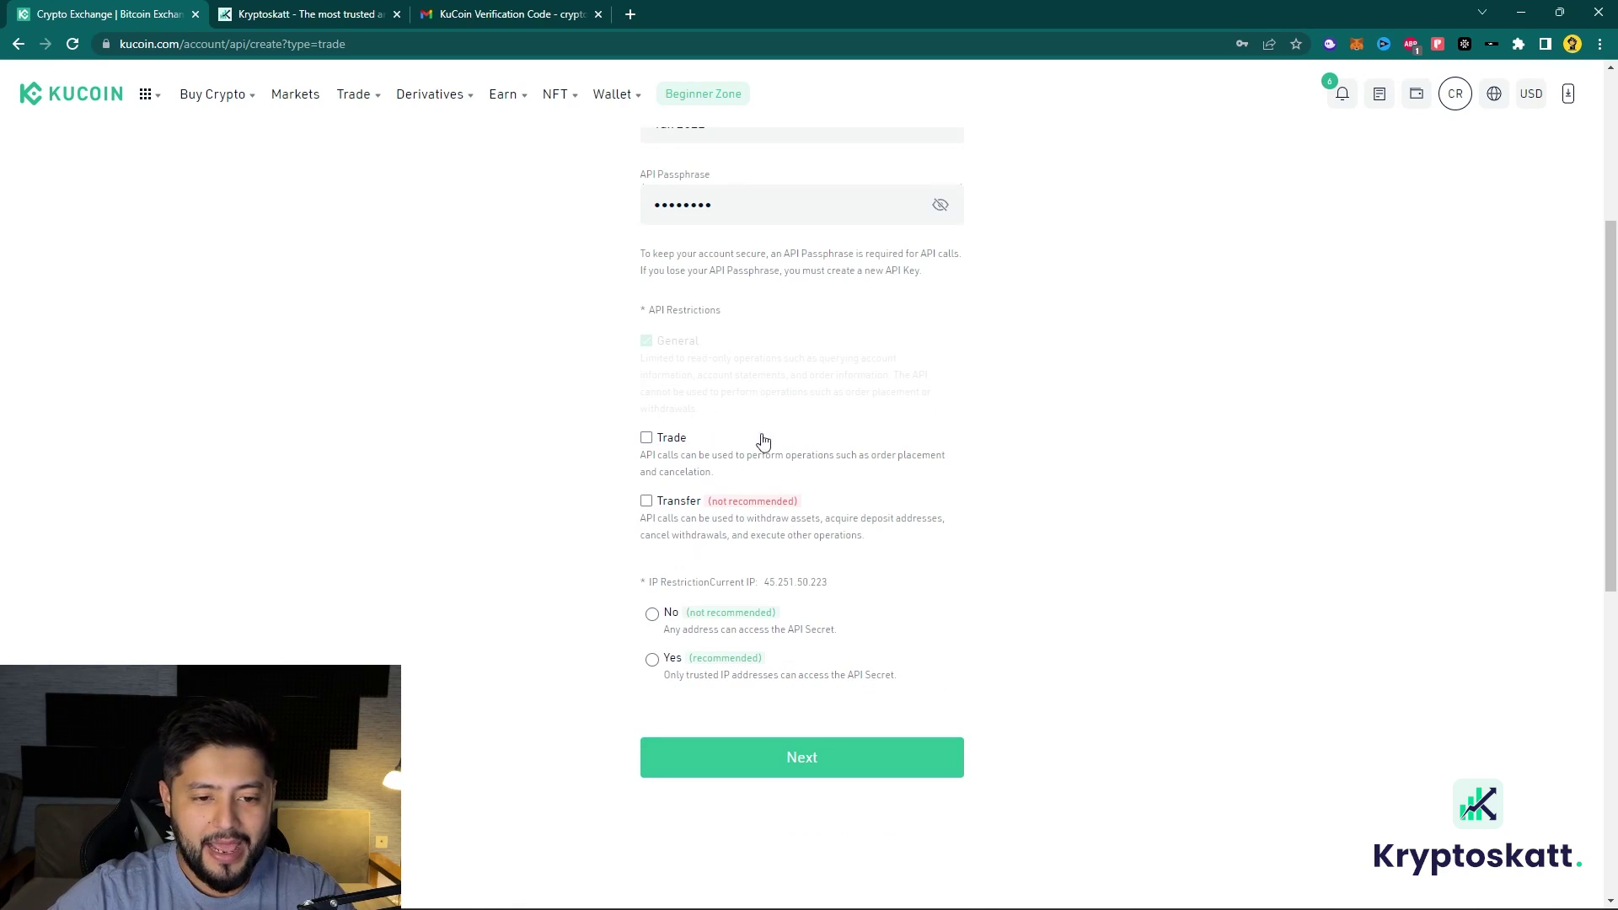
scroll(717, 438, "down", 2)
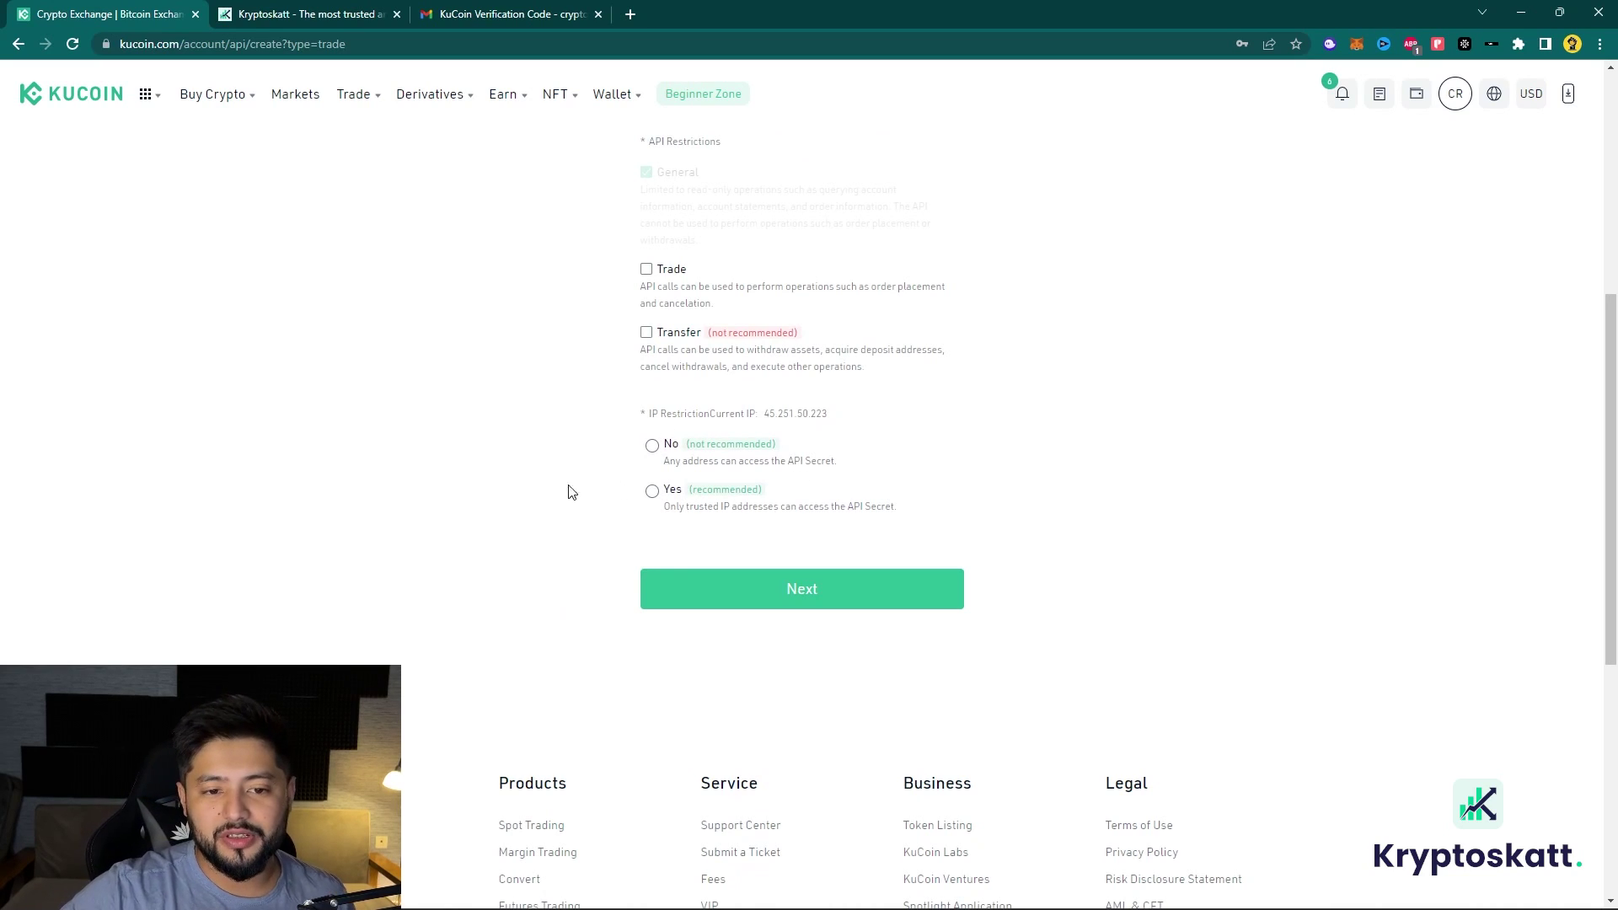
left_click(654, 446)
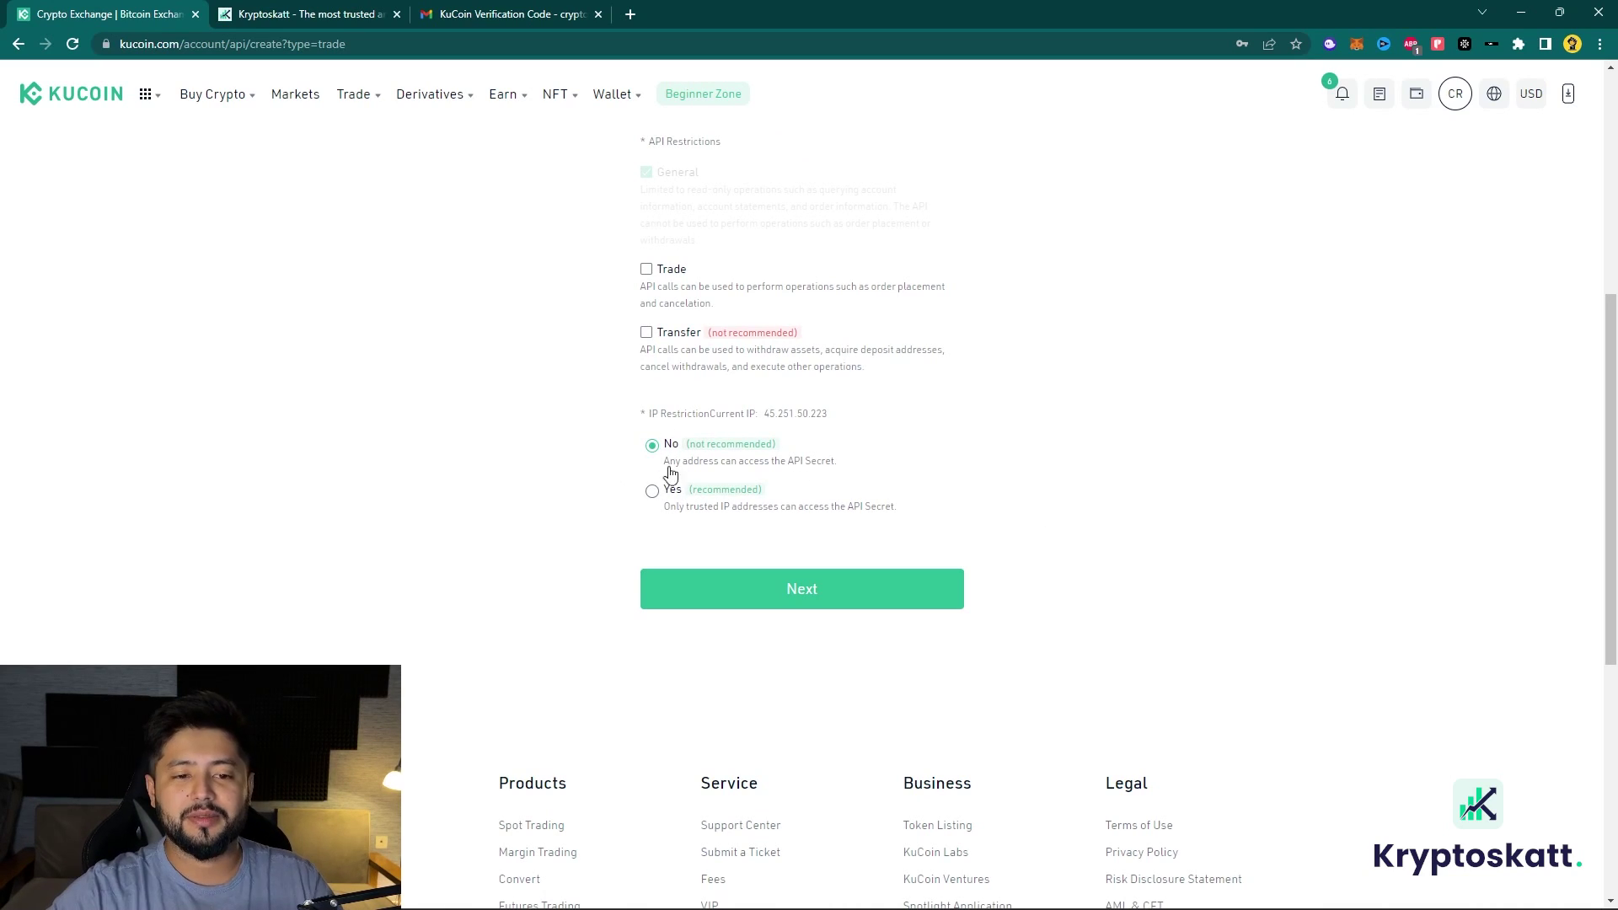
left_click(686, 582)
left_click(672, 485)
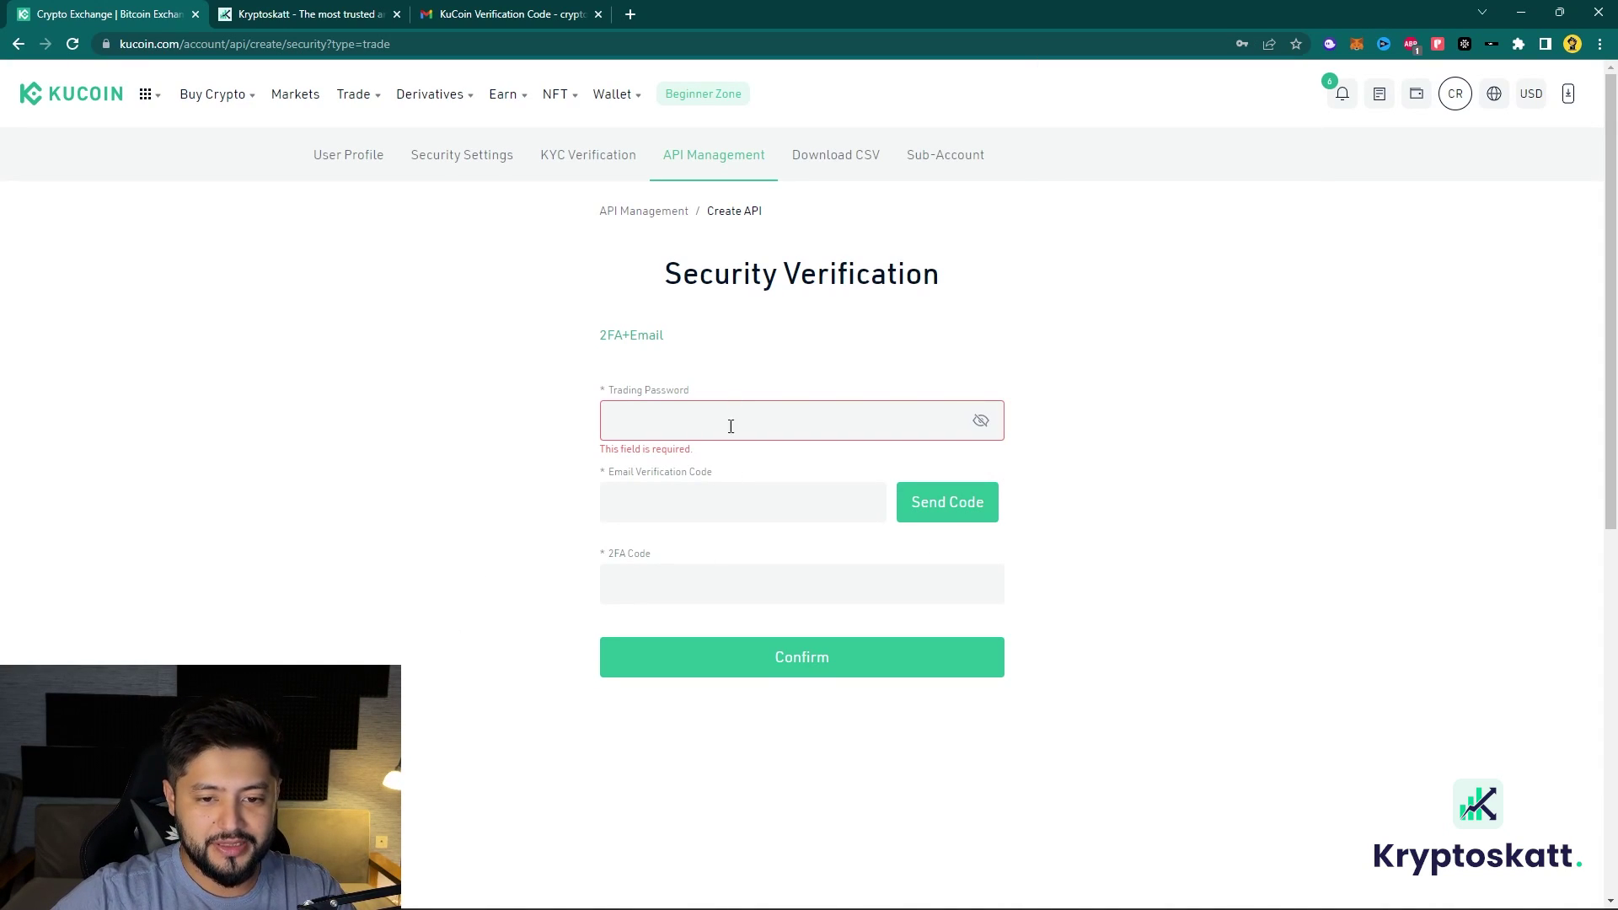
- Confirm security verification with the trading password, emailed code and 2FA code
left_click(948, 514)
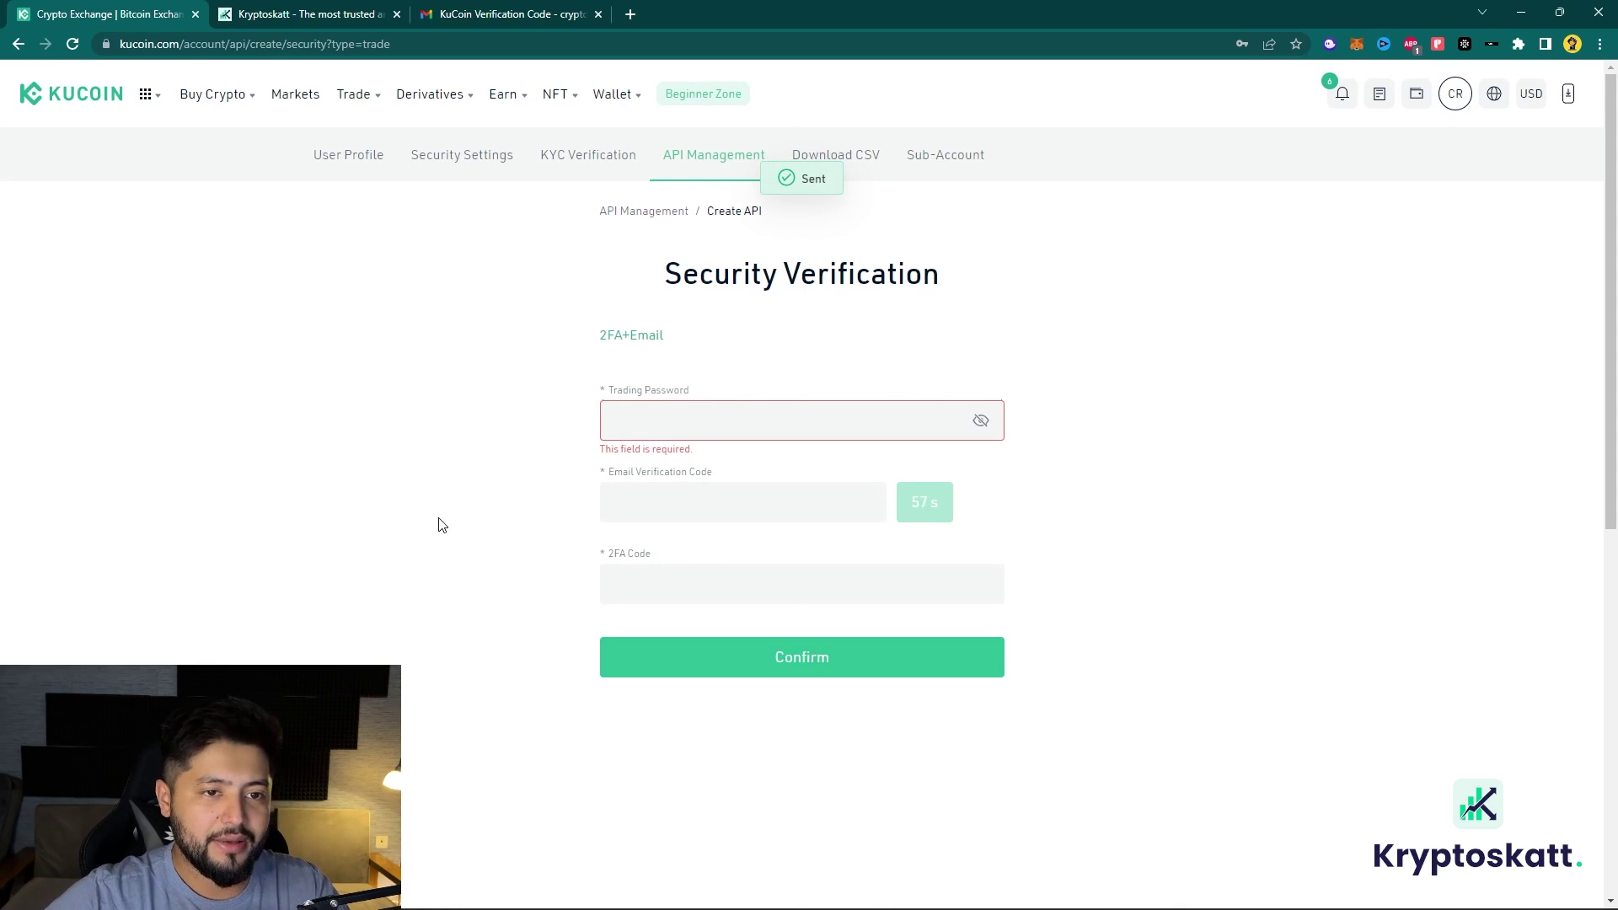
left_click(633, 426)
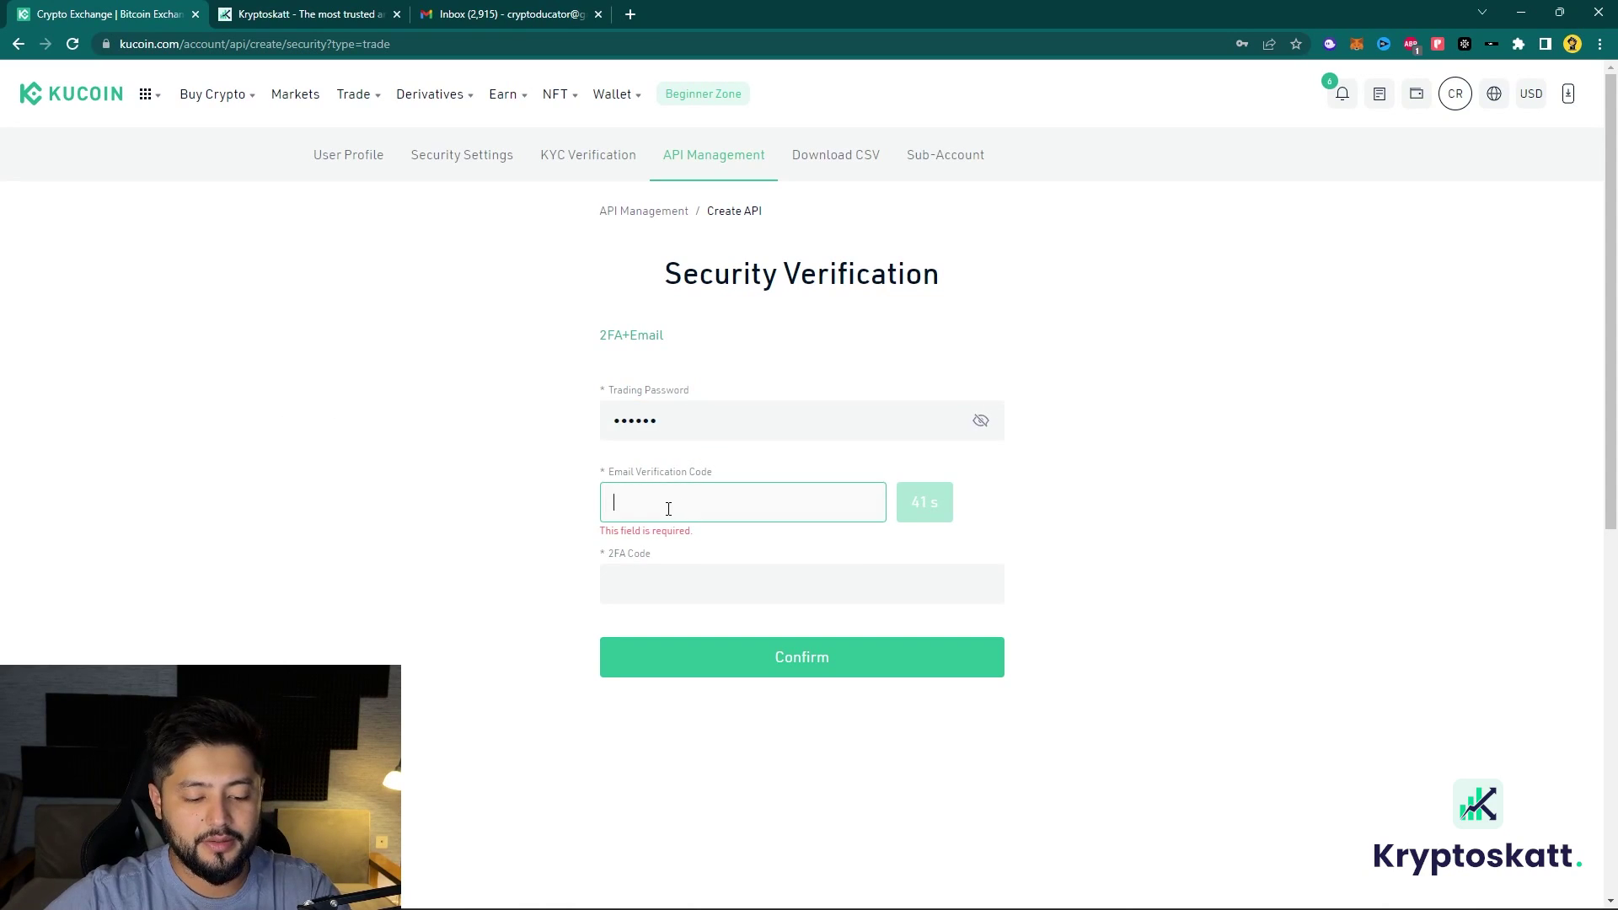
key("ctrl+v")
left_click(426, 544)
left_click(659, 585)
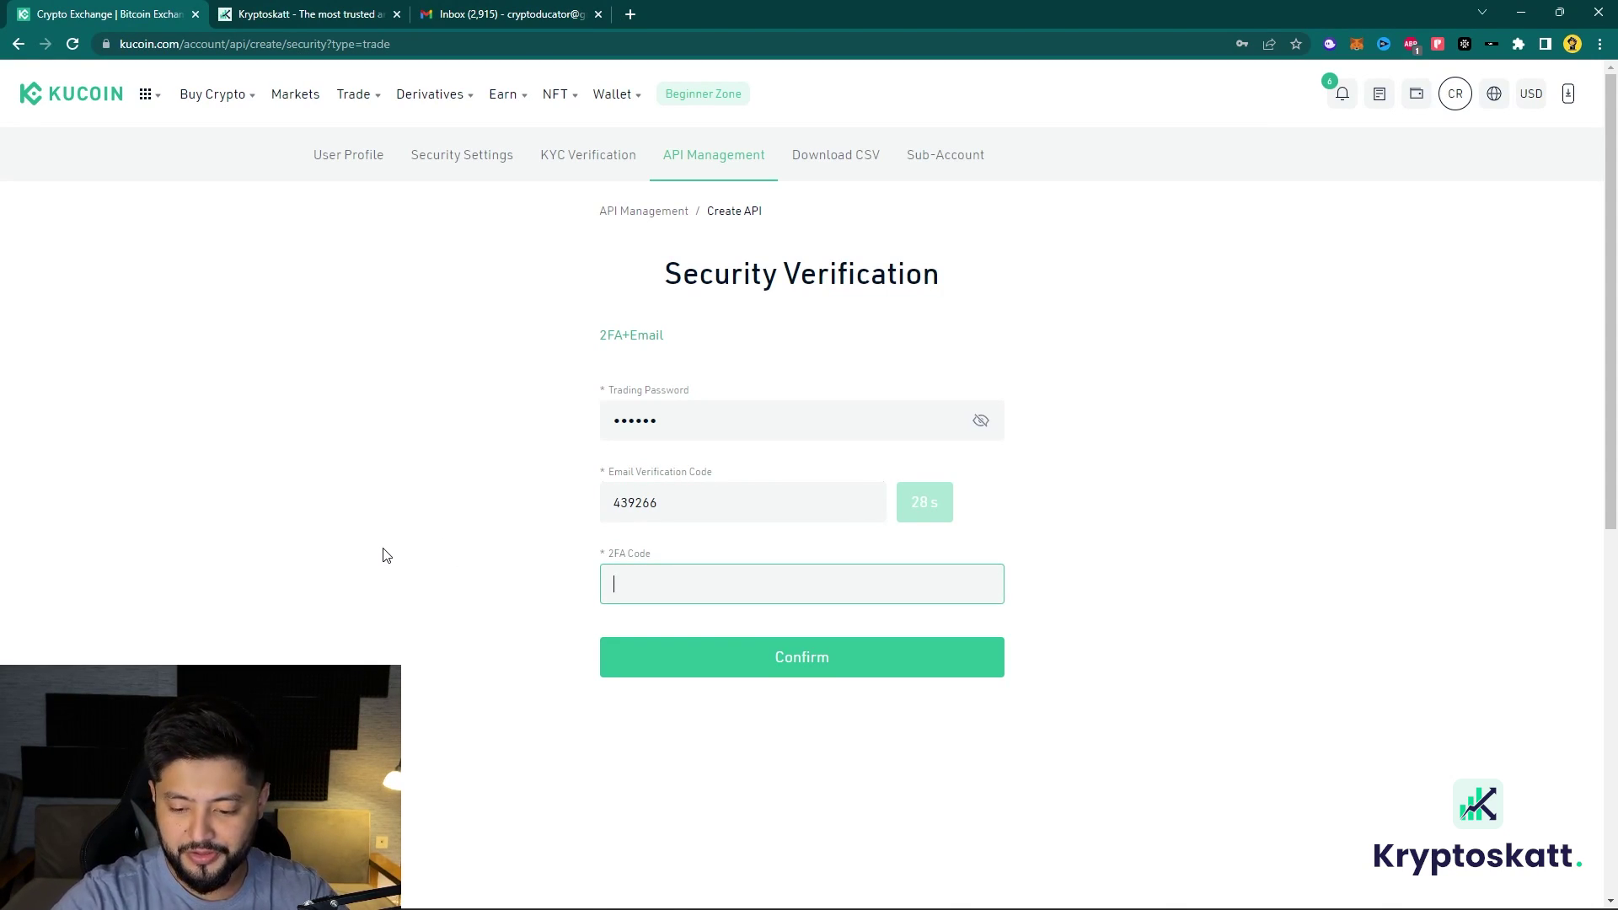
key("ctrl+v")
left_click(742, 675)
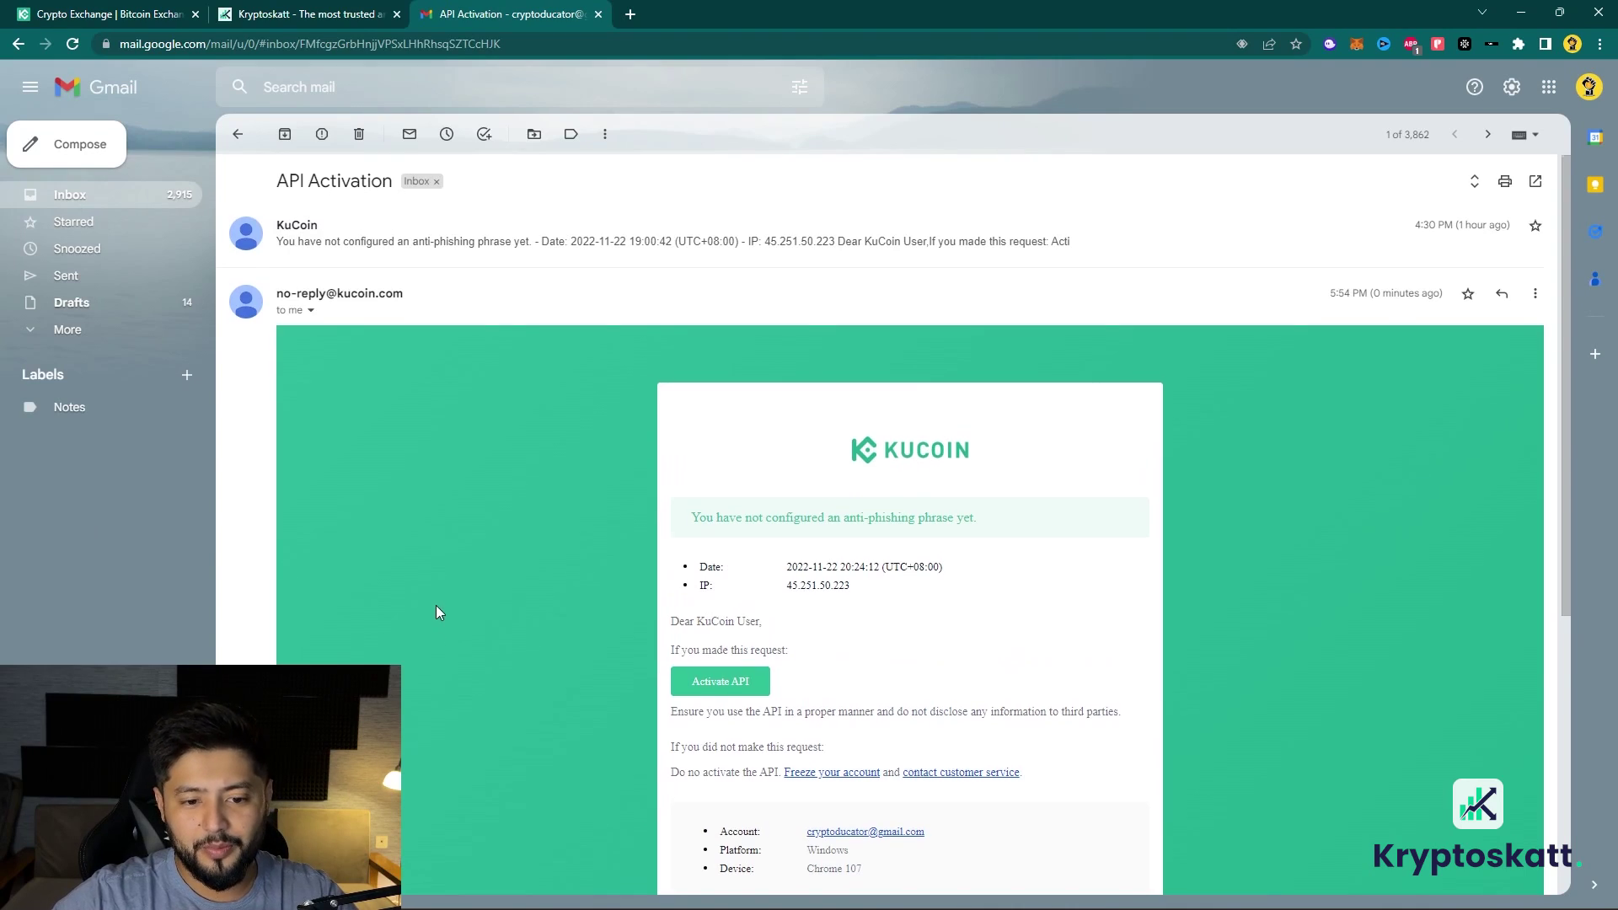
- Activate the Tax 2022 API from KuCoin's activation email
left_click(742, 602)
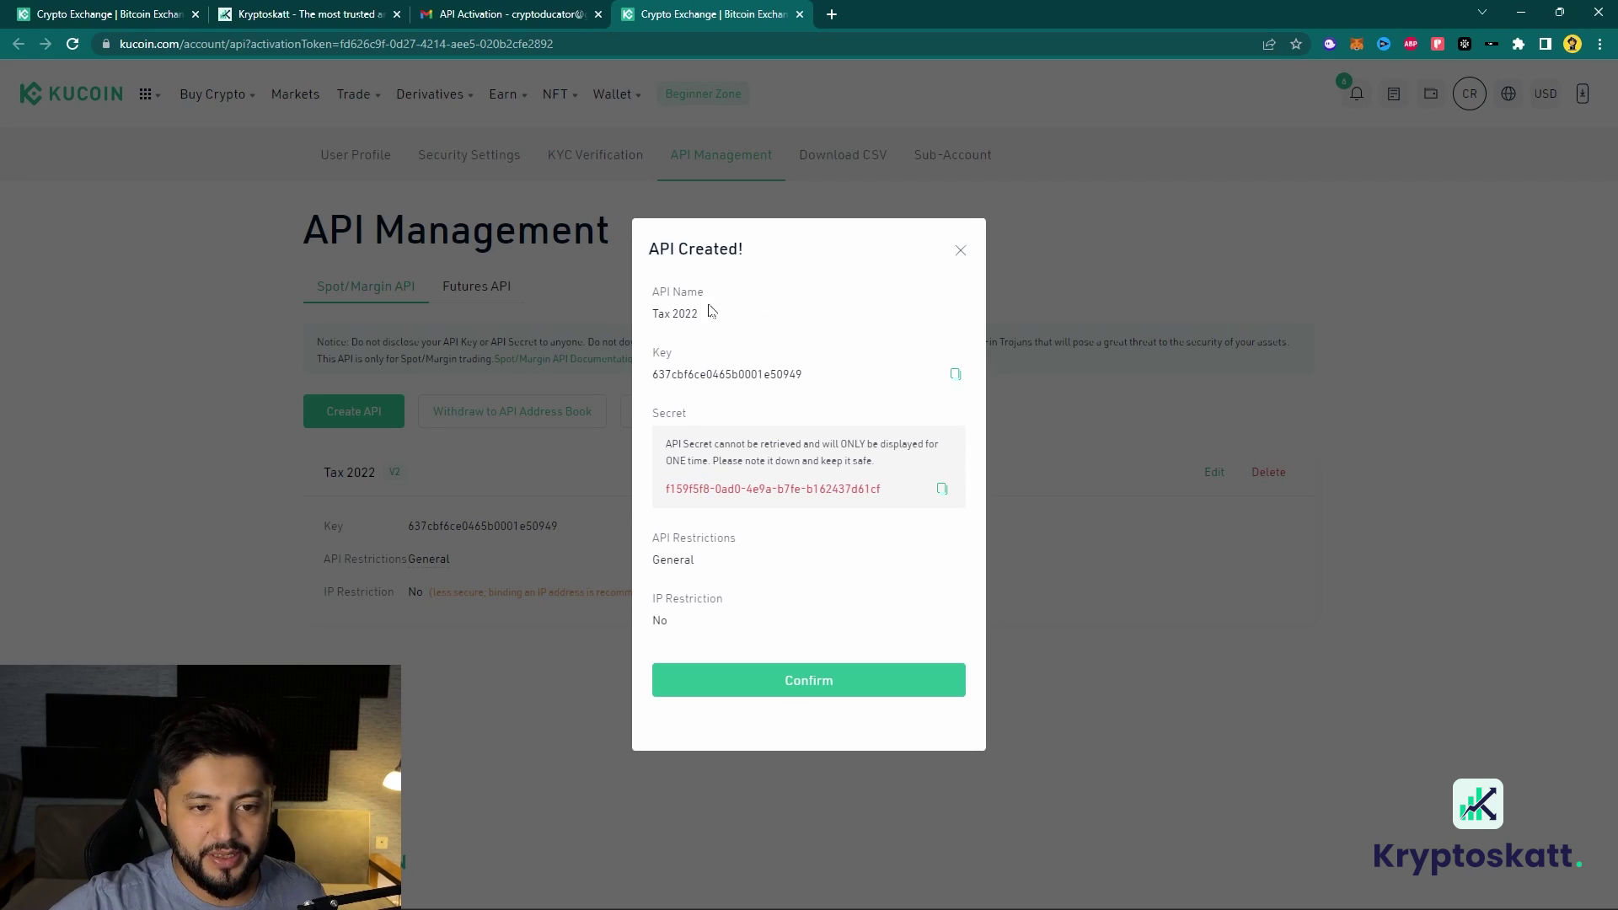
- Highlight the API name Tax 2022 in the API Created dialog
left_click_drag(704, 318, 650, 315)
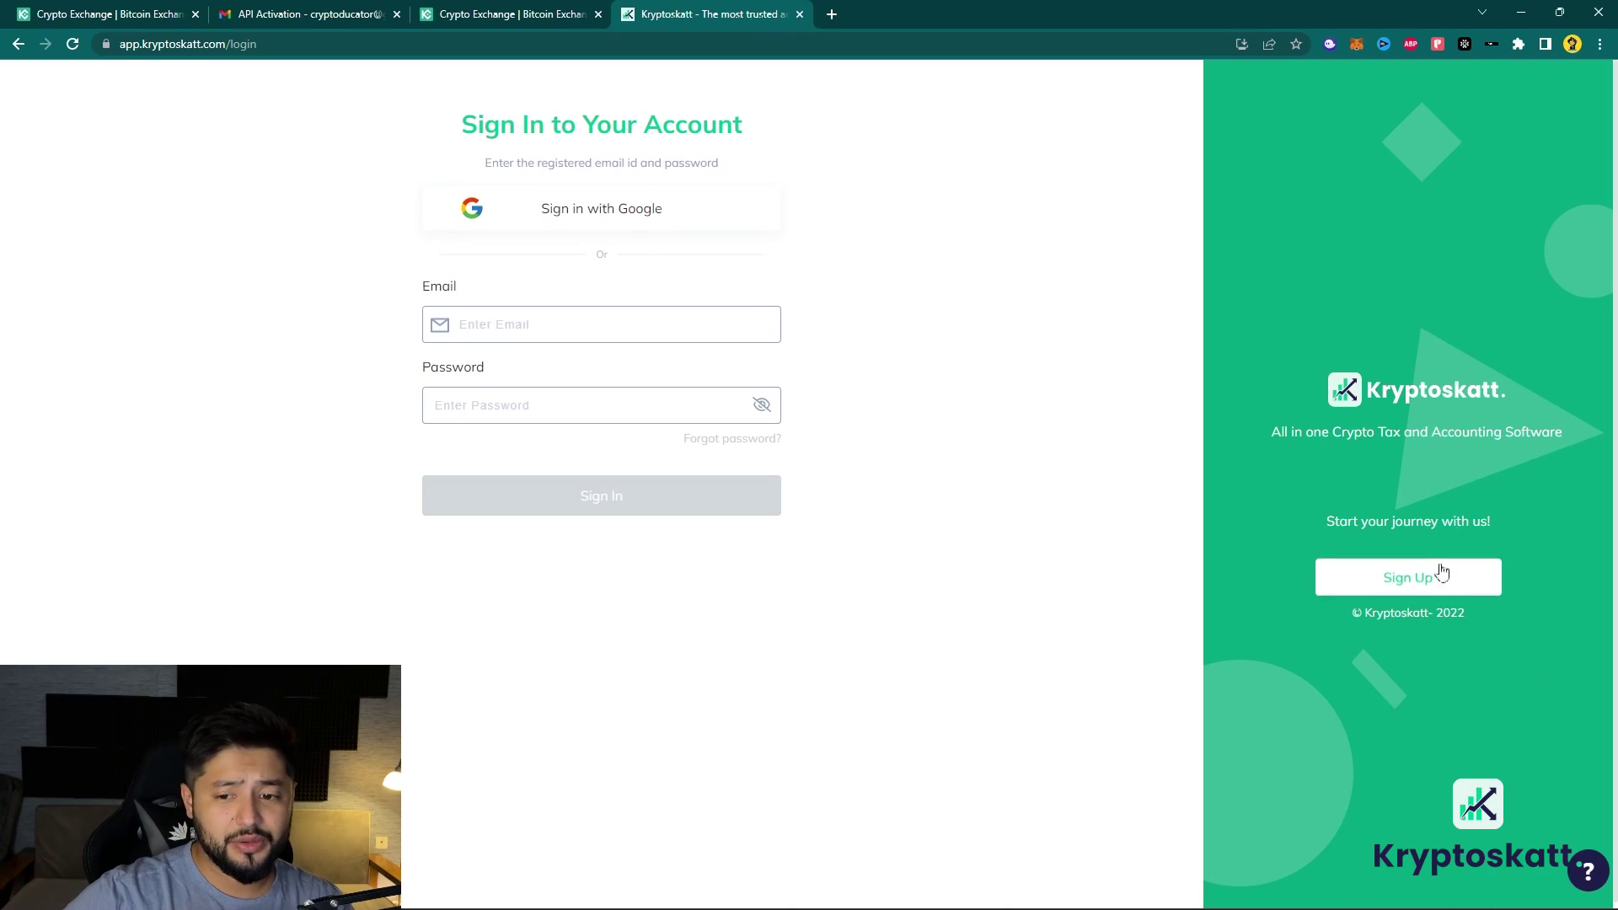
- Sign in with Google and pick KuCoin from the exchange search for 'KU'
left_click(622, 208)
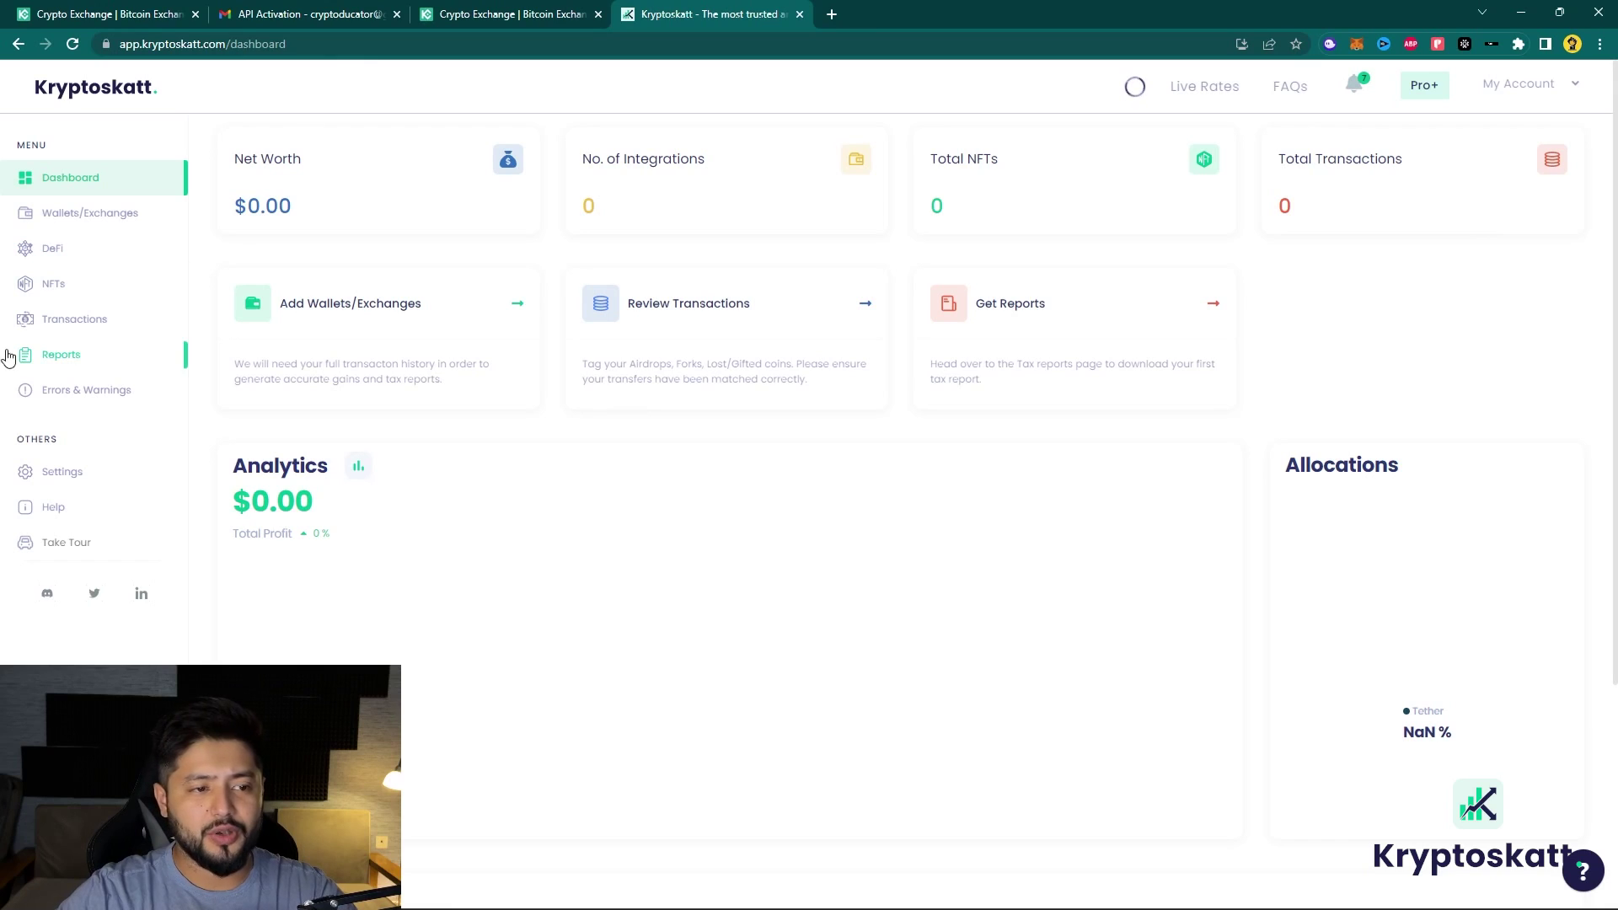
left_click(114, 214)
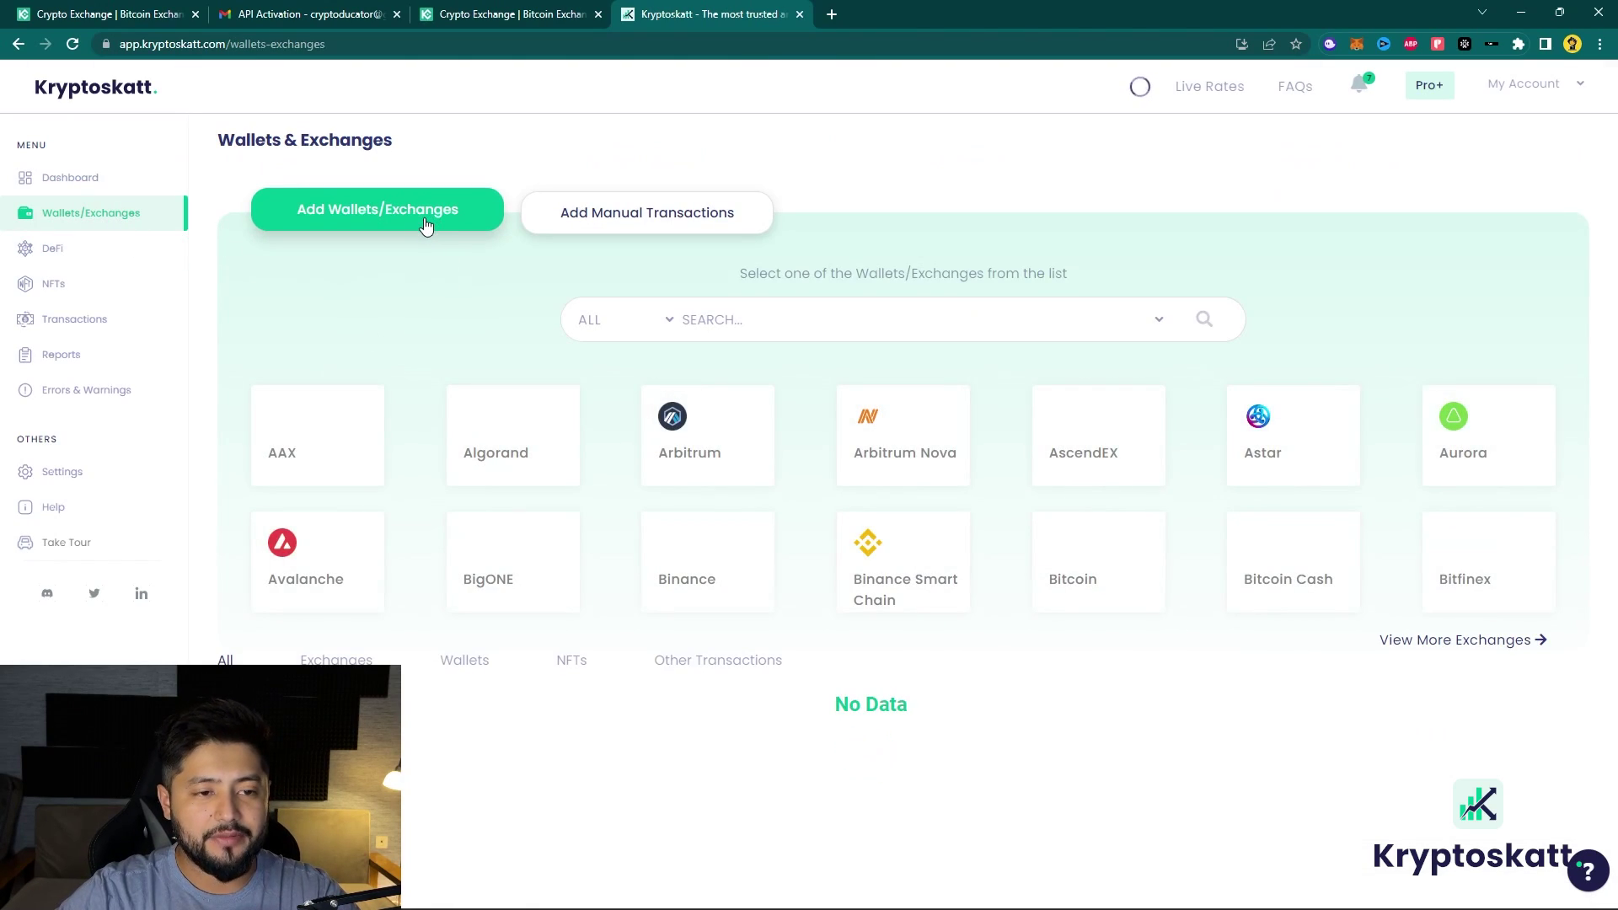
left_click(750, 329)
left_click(735, 318)
left_click(735, 318)
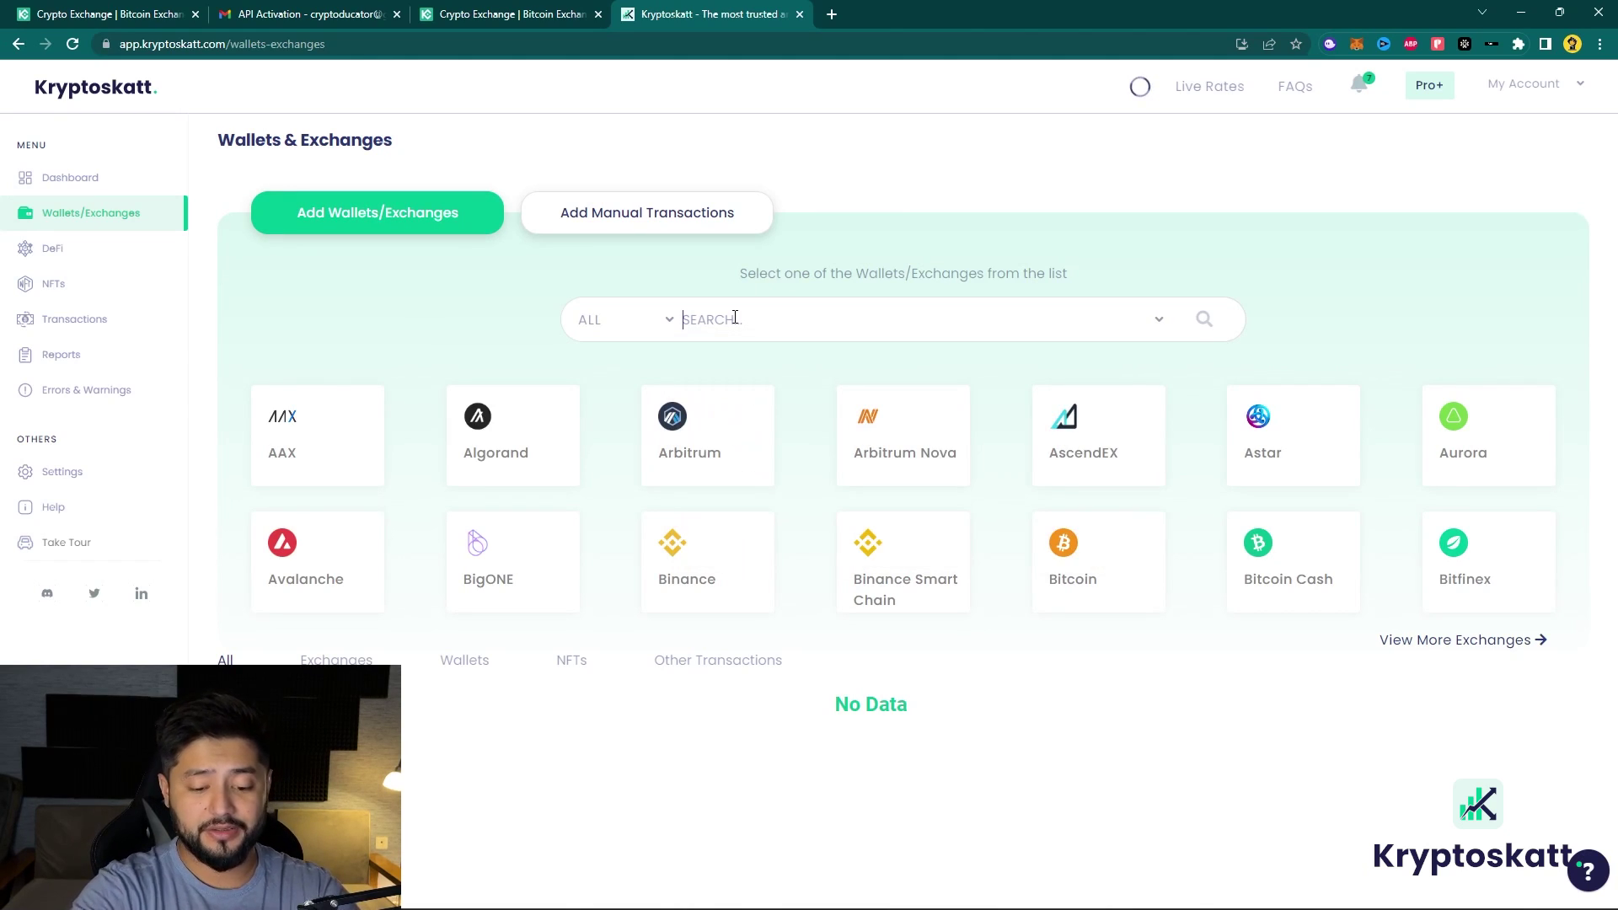
type("KU")
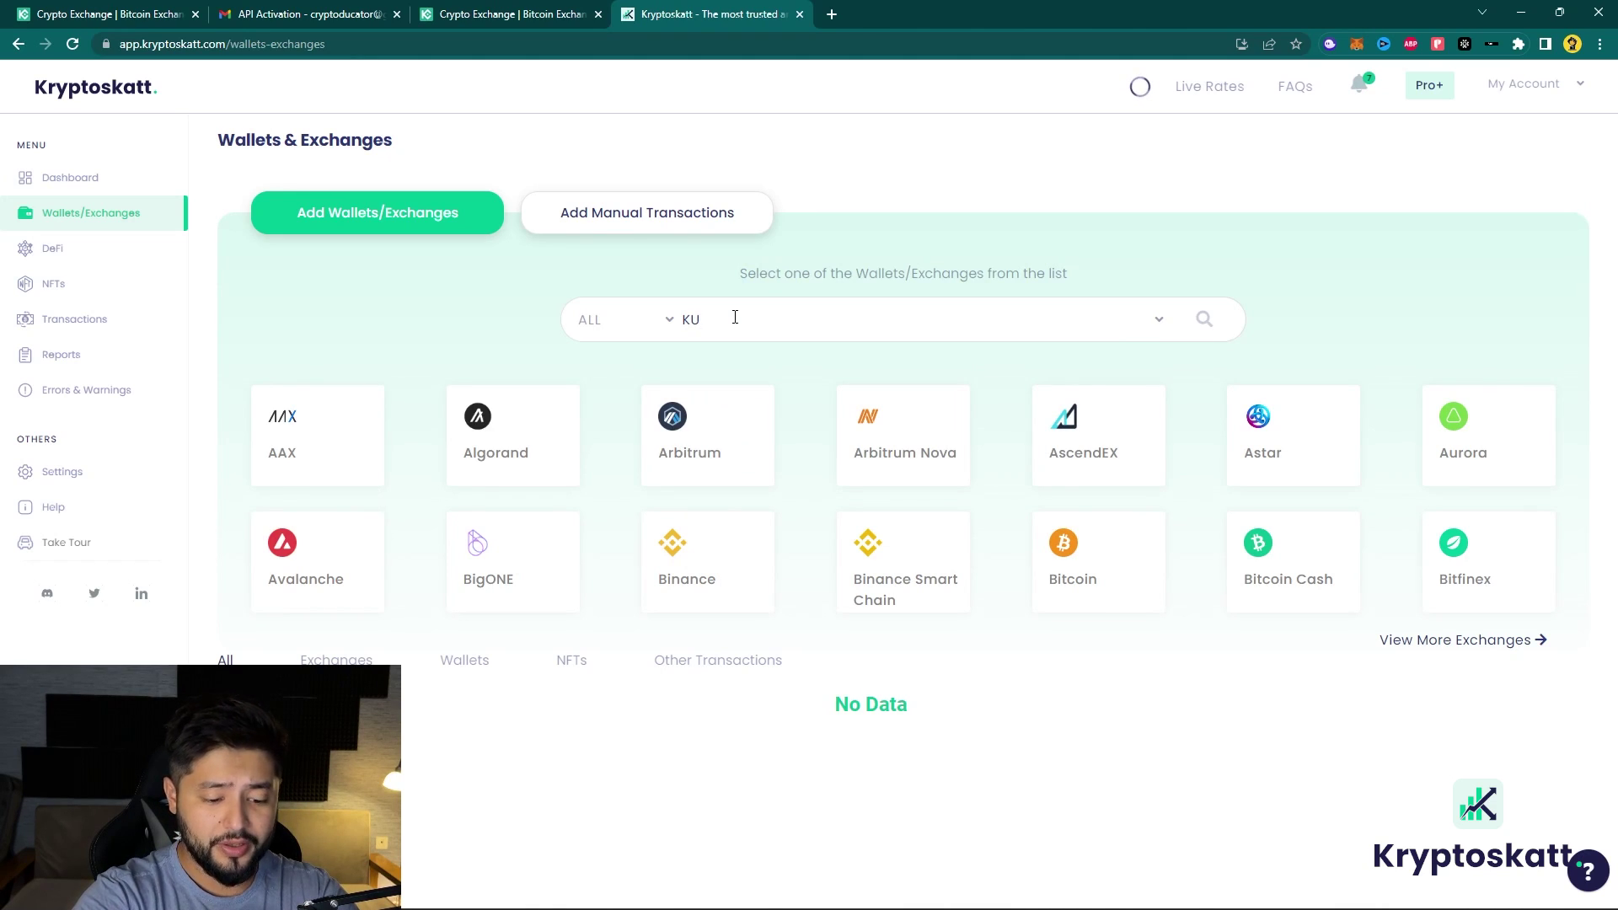
left_click(735, 371)
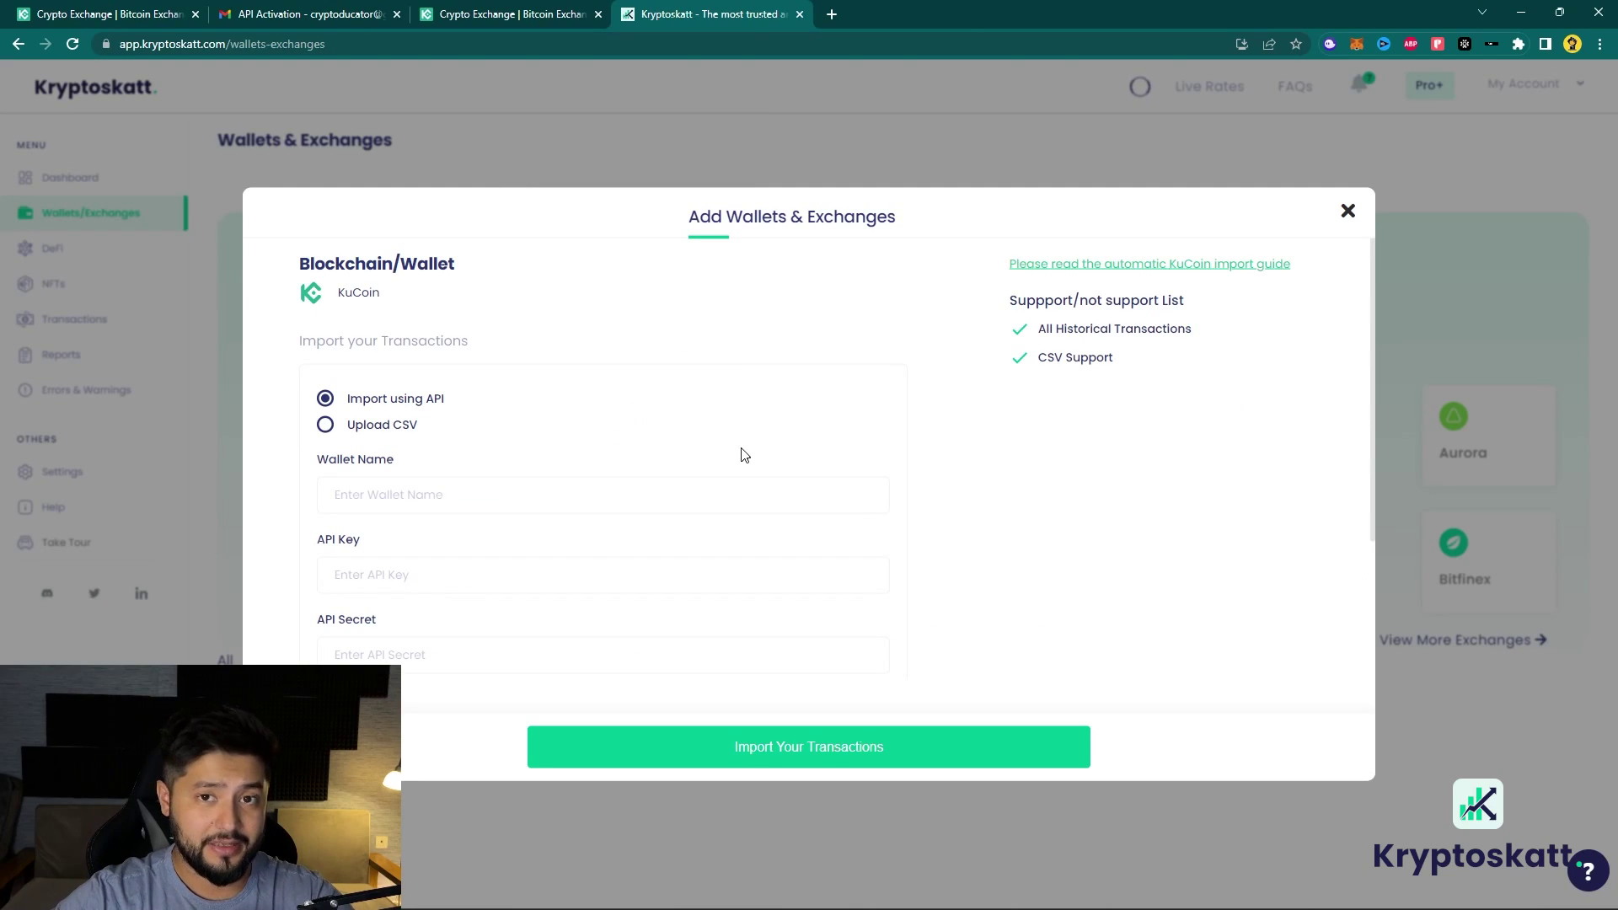
- Copy the KuCoin API key into the form and name the wallet 'Kucoin'
key("ctrl+shift+Tab")
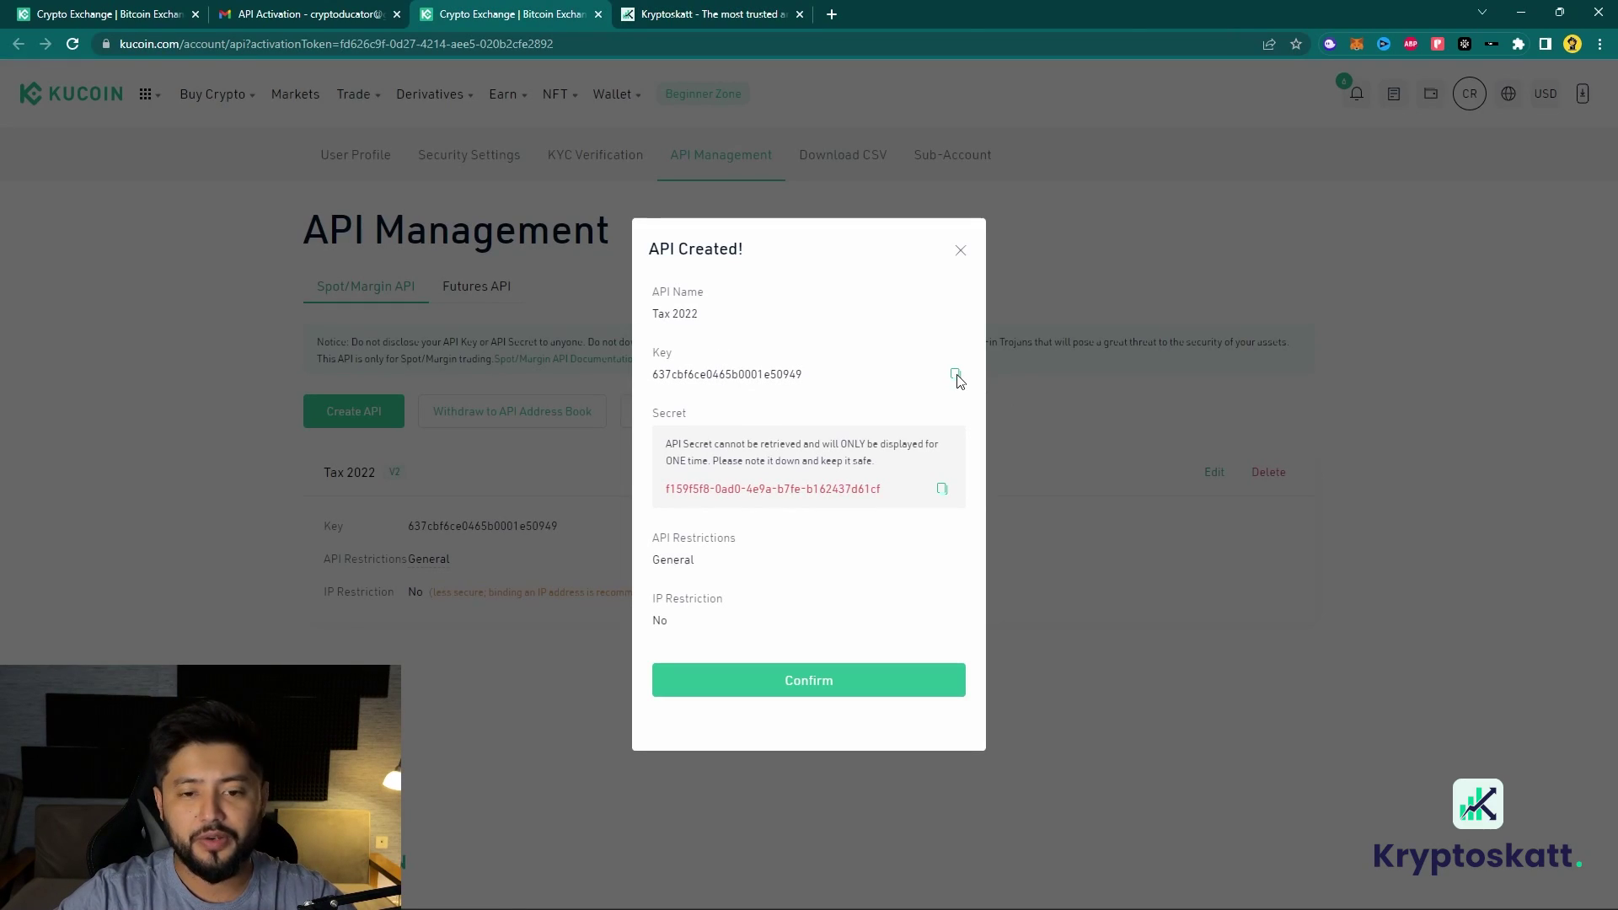
left_click(958, 378)
key("ctrl+Tab")
left_click(377, 560)
key("ctrl+v")
left_click(413, 504)
type("Kucoin")
- Copy the API secret into the form and enter the API passphrase
left_click(472, 655)
scroll(666, 244, "down", 1)
key("ctrl+shift+Tab")
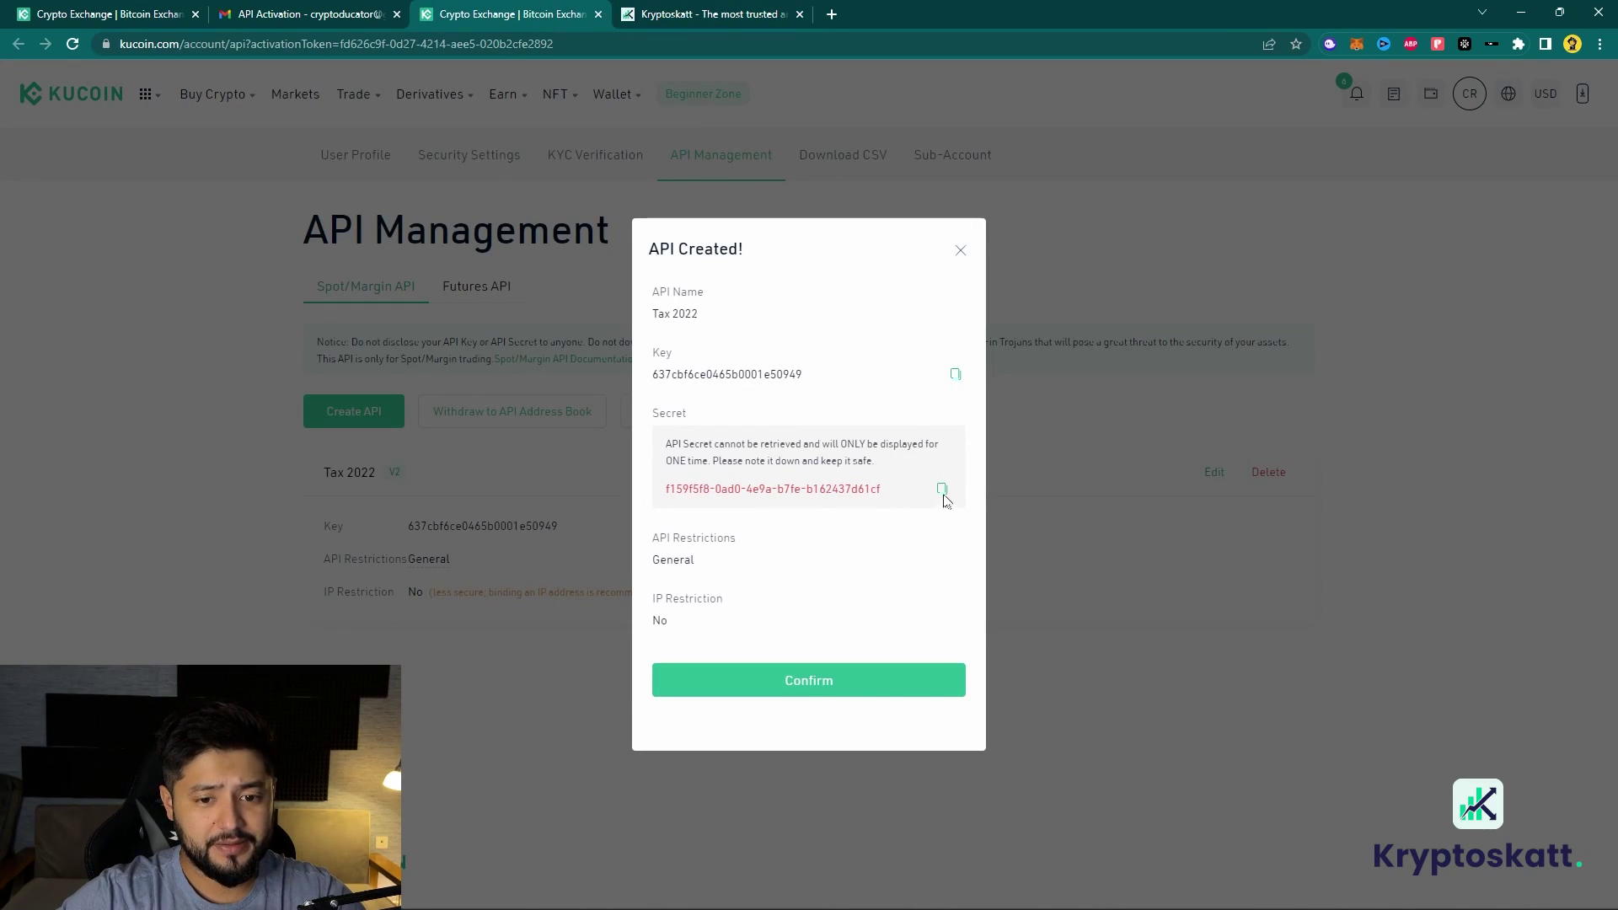
left_click(944, 494)
key("ctrl+Tab")
key("ctrl+v")
left_click(349, 655)
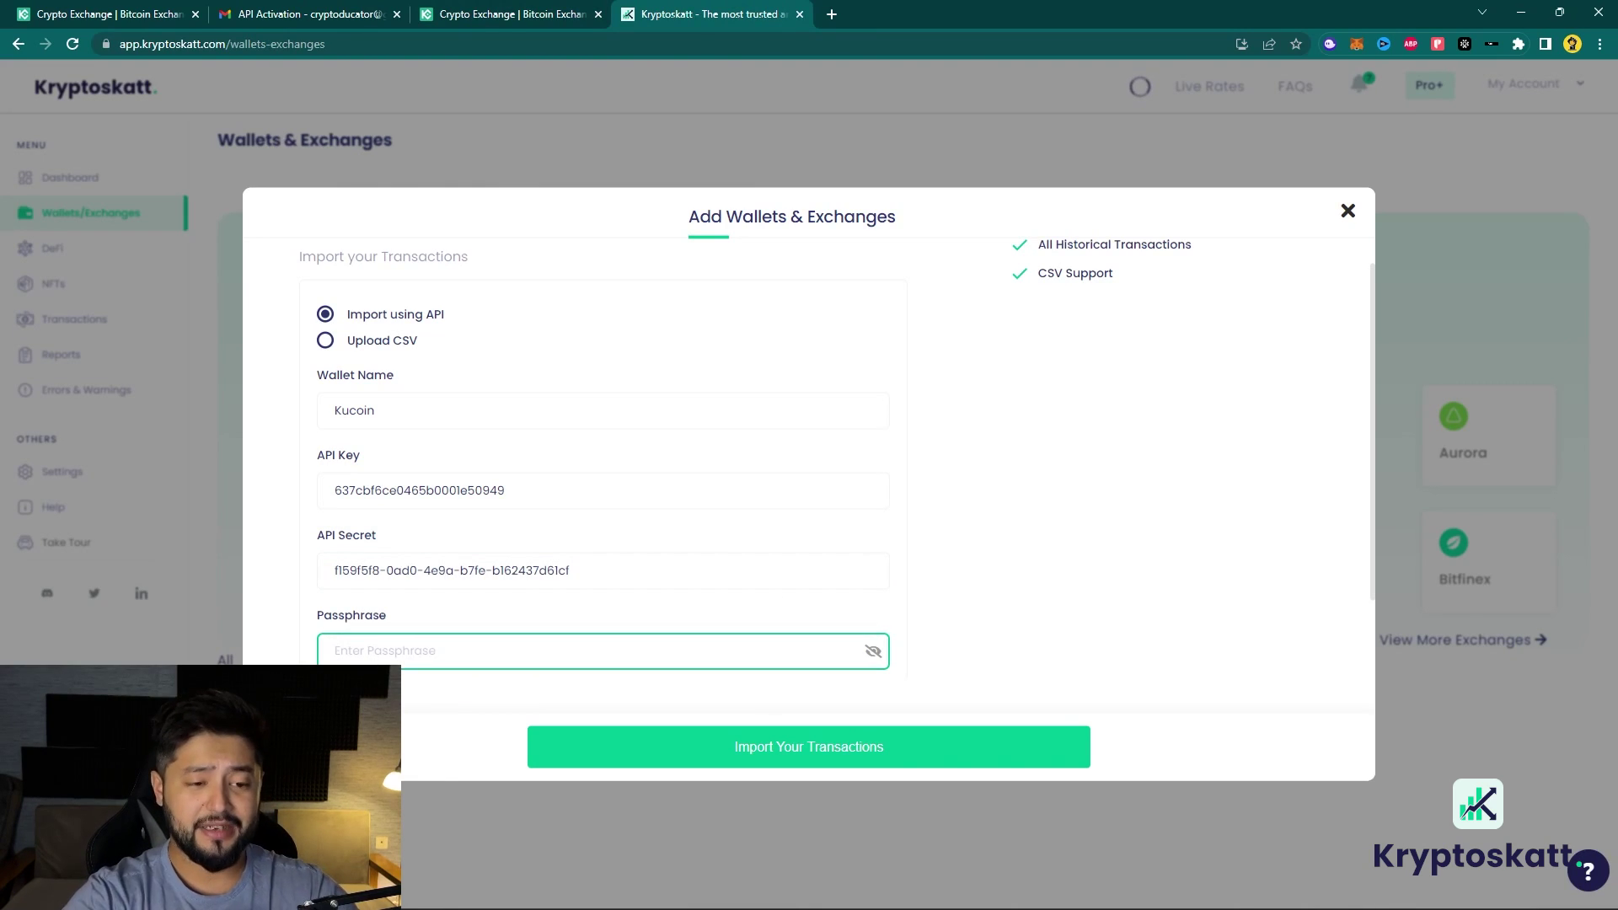
type("********")
- Start importing the KuCoin transactions with the entered keys
scroll(1048, 516, "down", 1)
scroll(1048, 516, "up", 3)
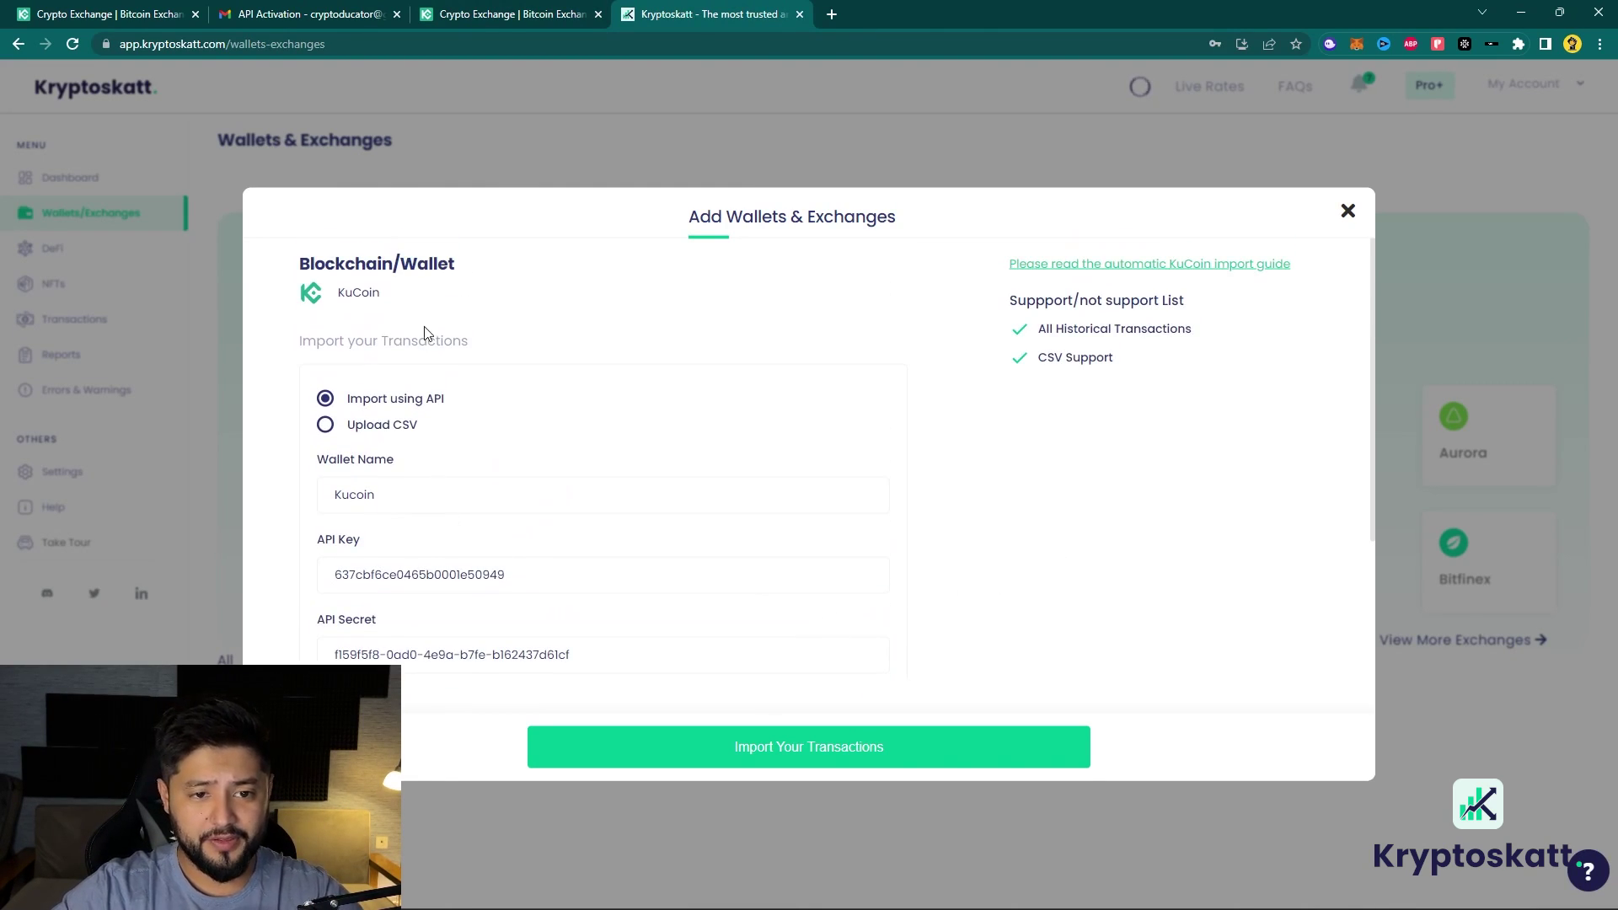
scroll(1095, 277, "down", 3)
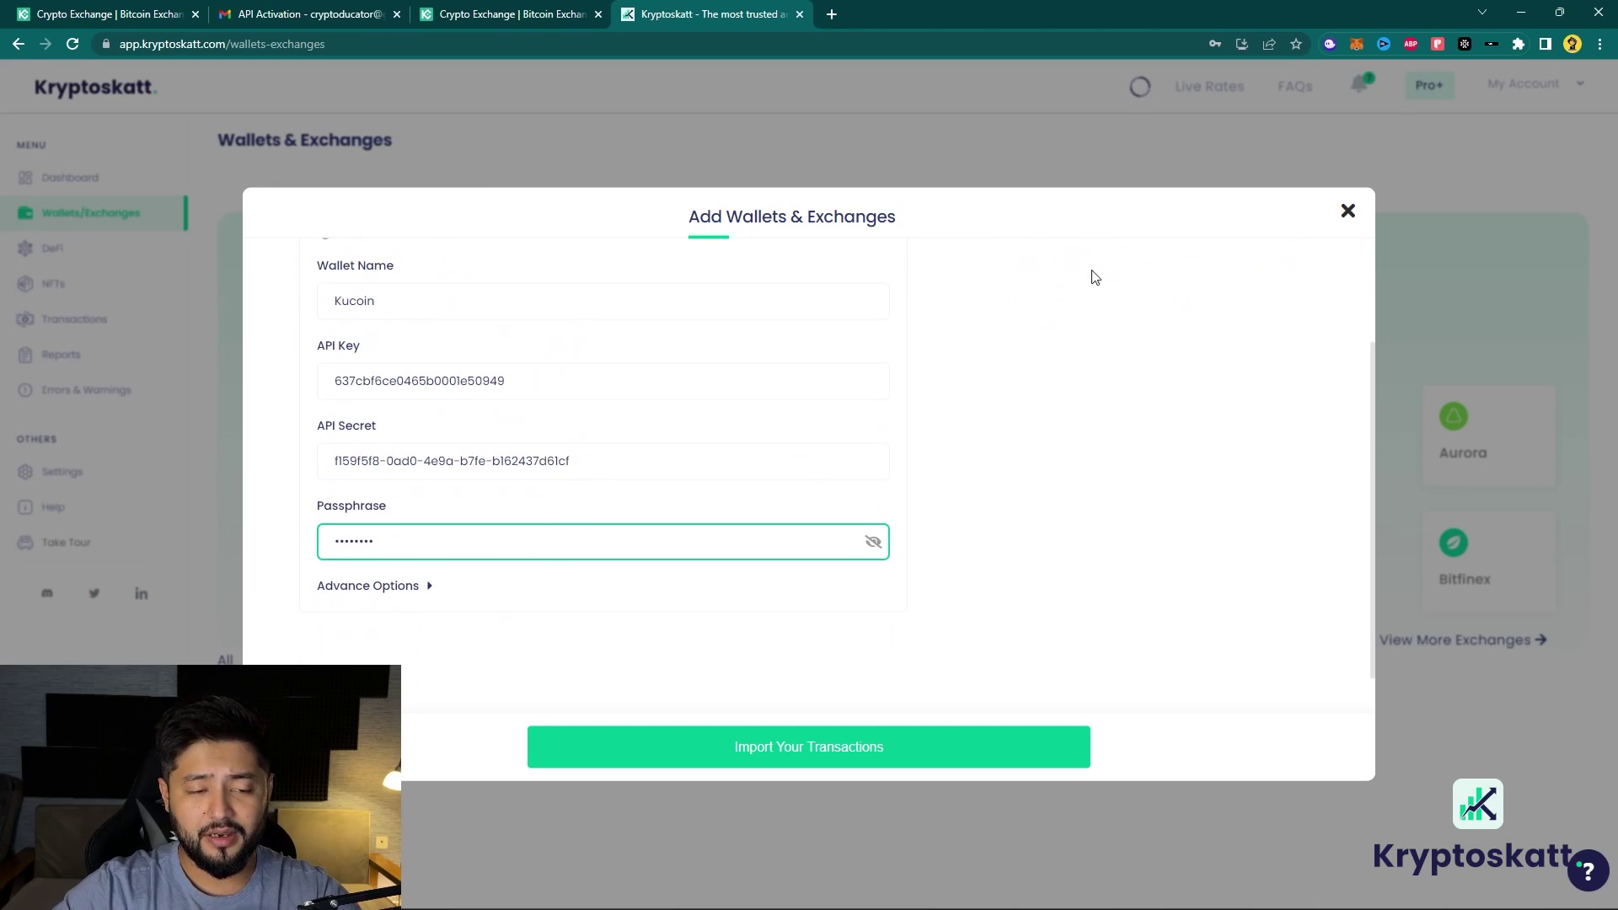
left_click(729, 757)
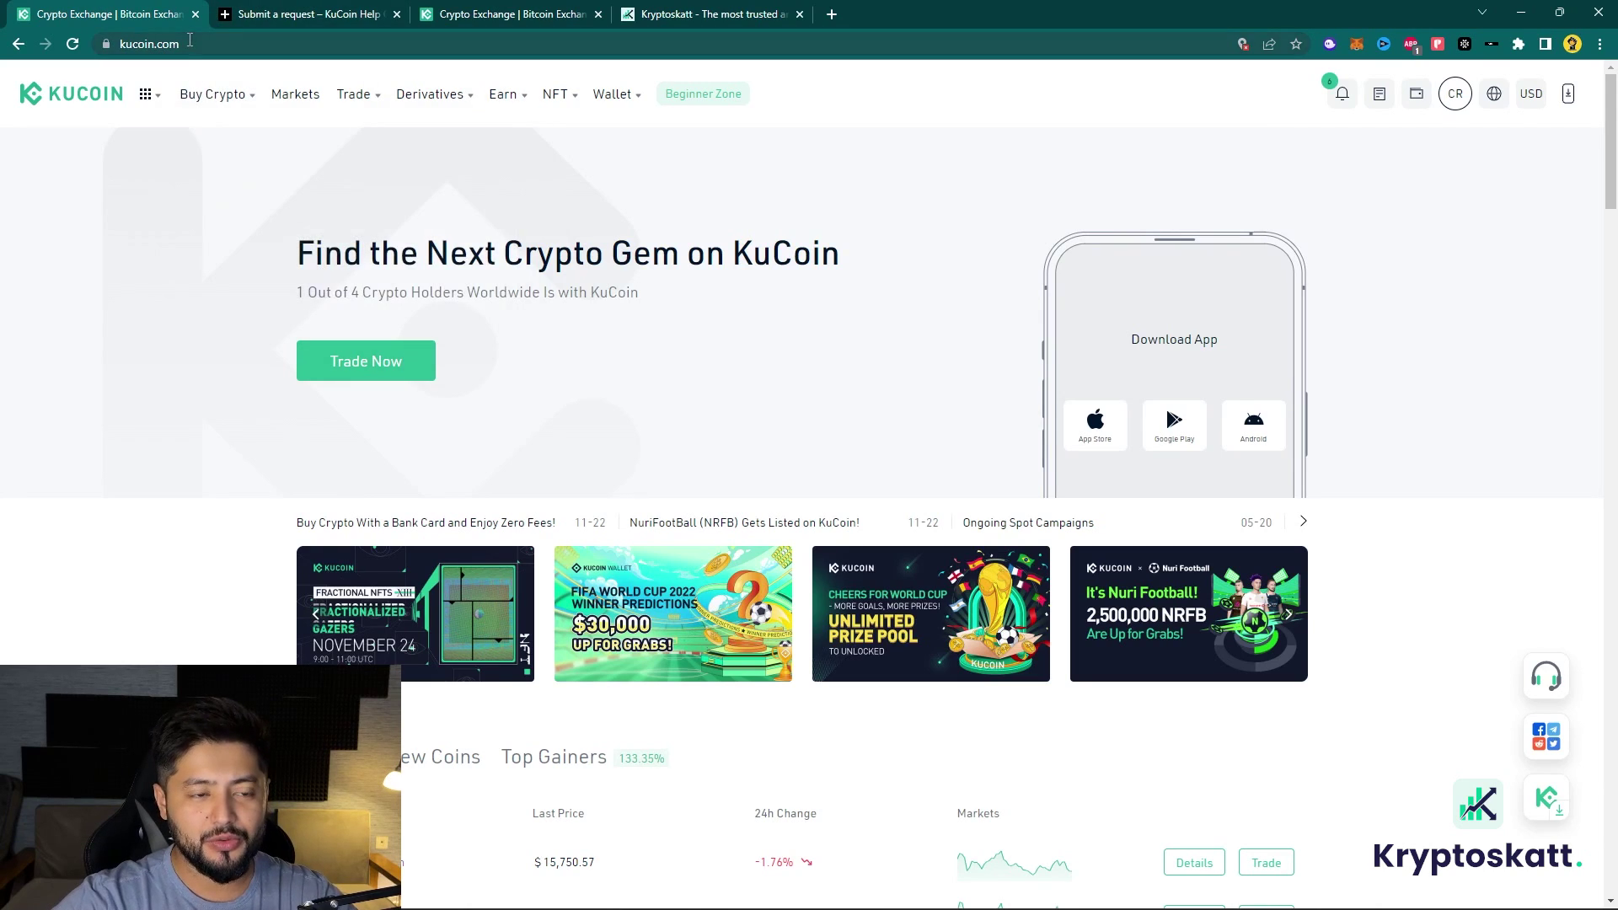
- Scroll to the kucoin.com footer and switch to the Help Center Submit a request page
scroll(277, 512, "down", 3)
scroll(262, 502, "down", 20)
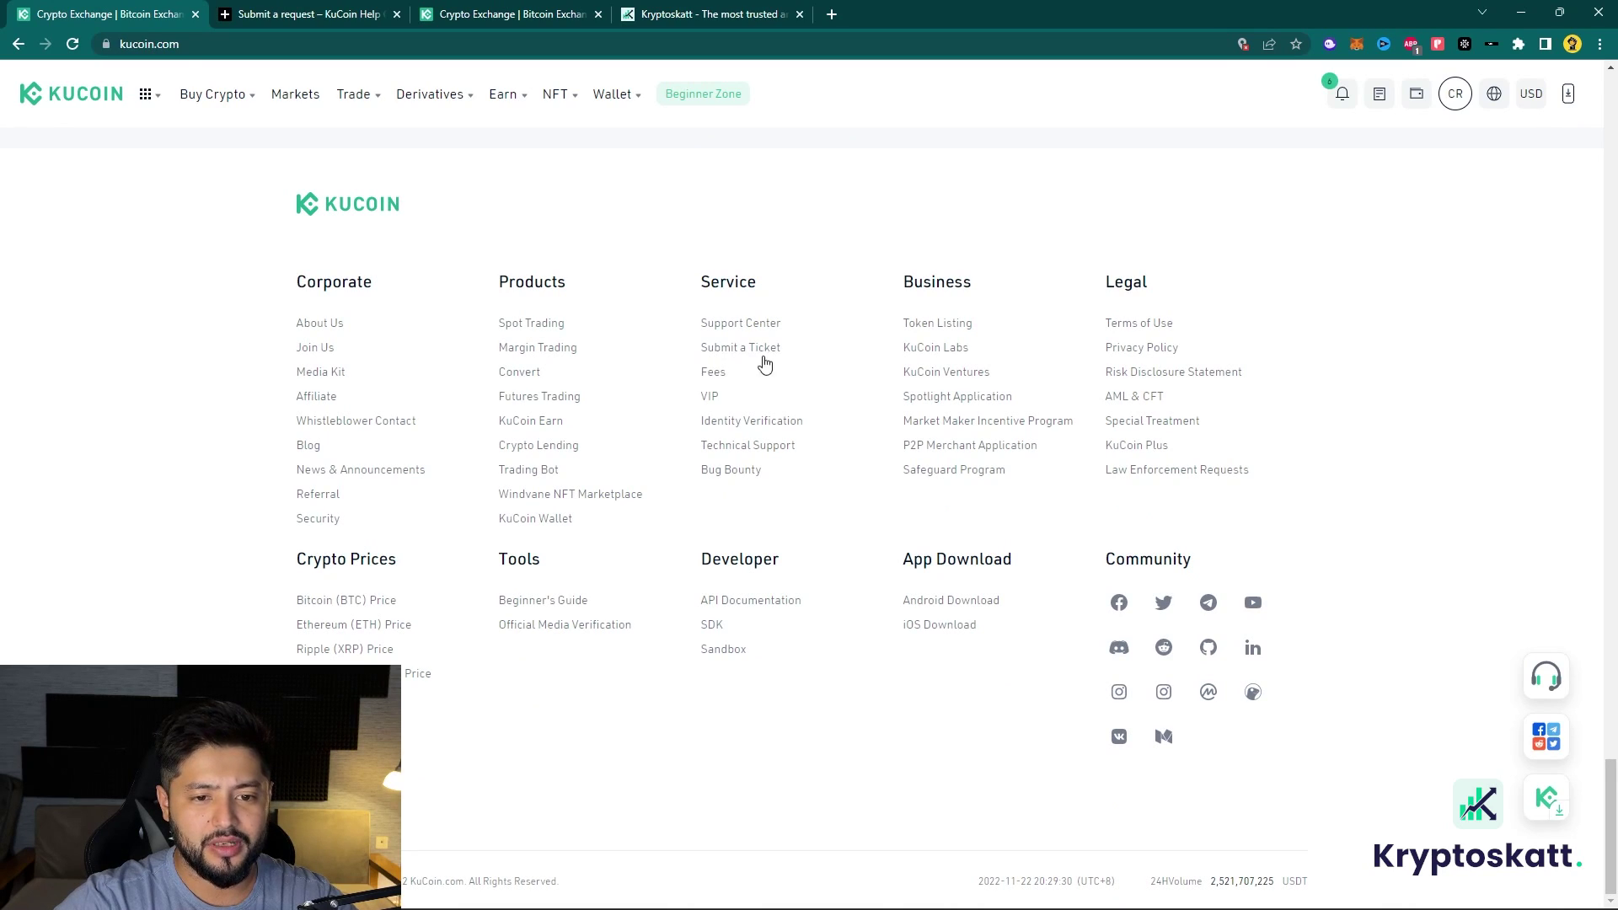
key("ctrl+Tab")
- Set issue type Account, autofill both email fields, and choose Export Trade History
left_click(480, 403)
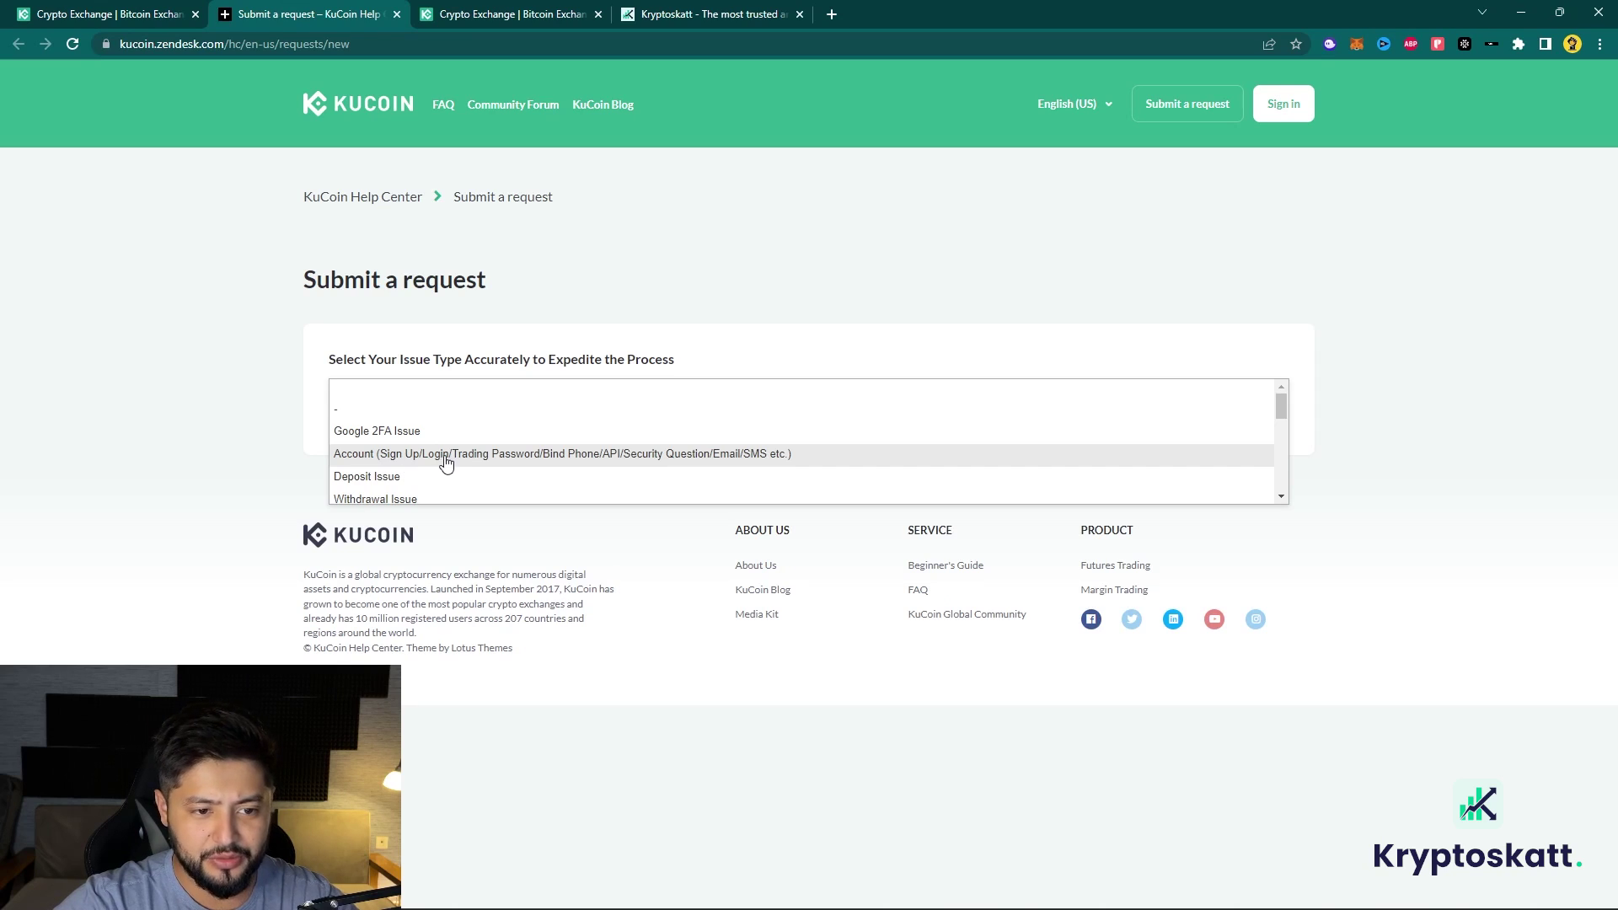
left_click(573, 459)
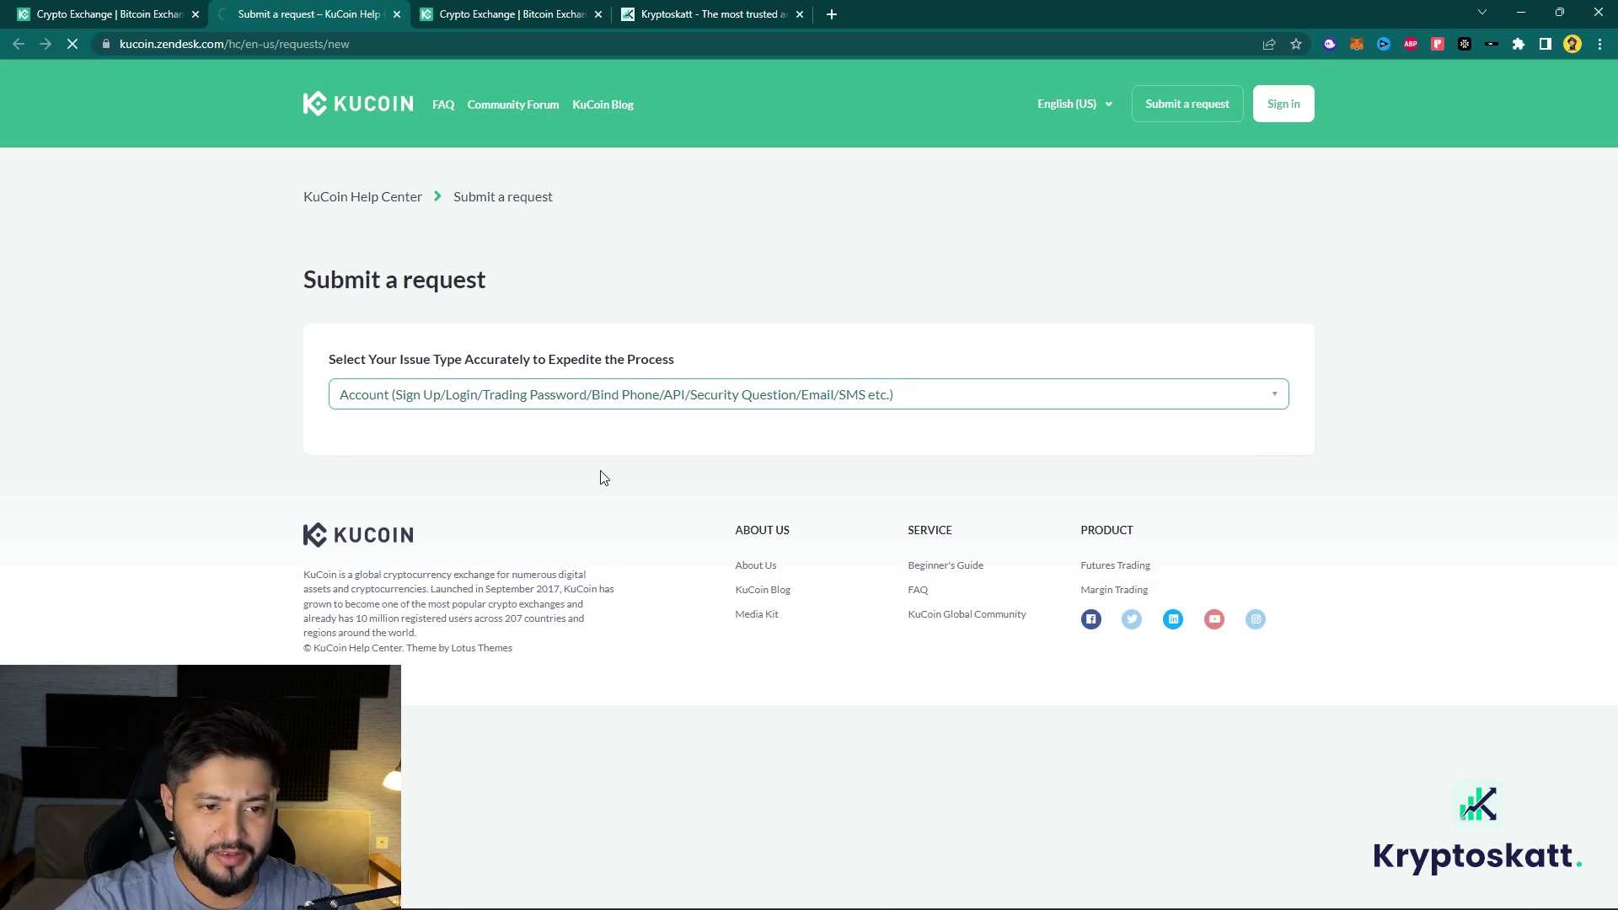
left_click(497, 380)
left_click(488, 432)
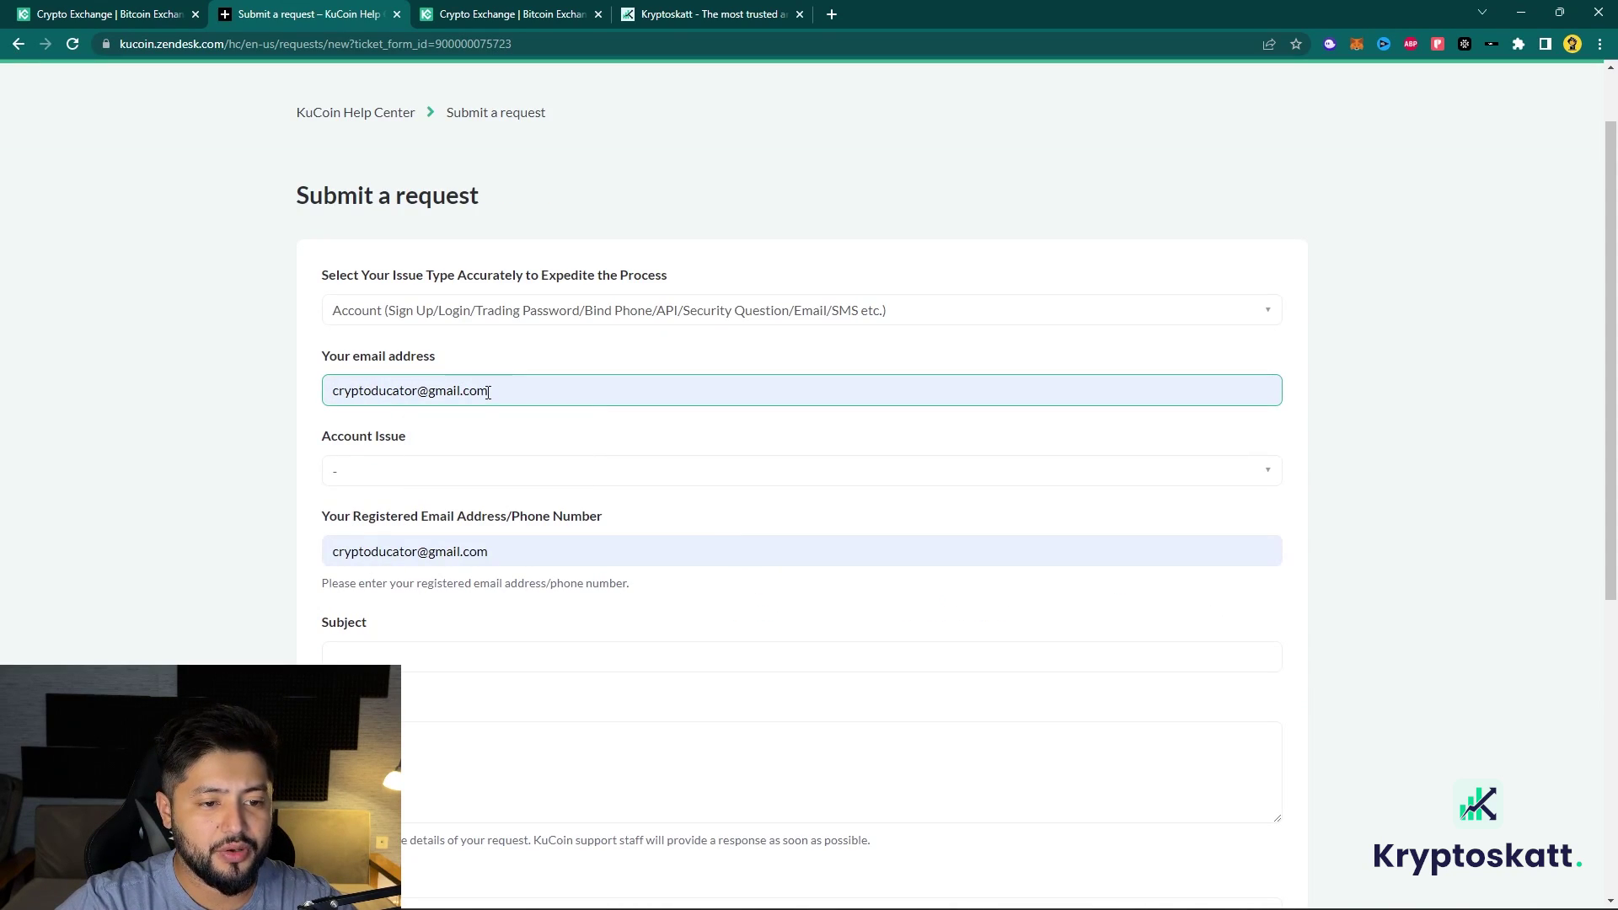
left_click(389, 471)
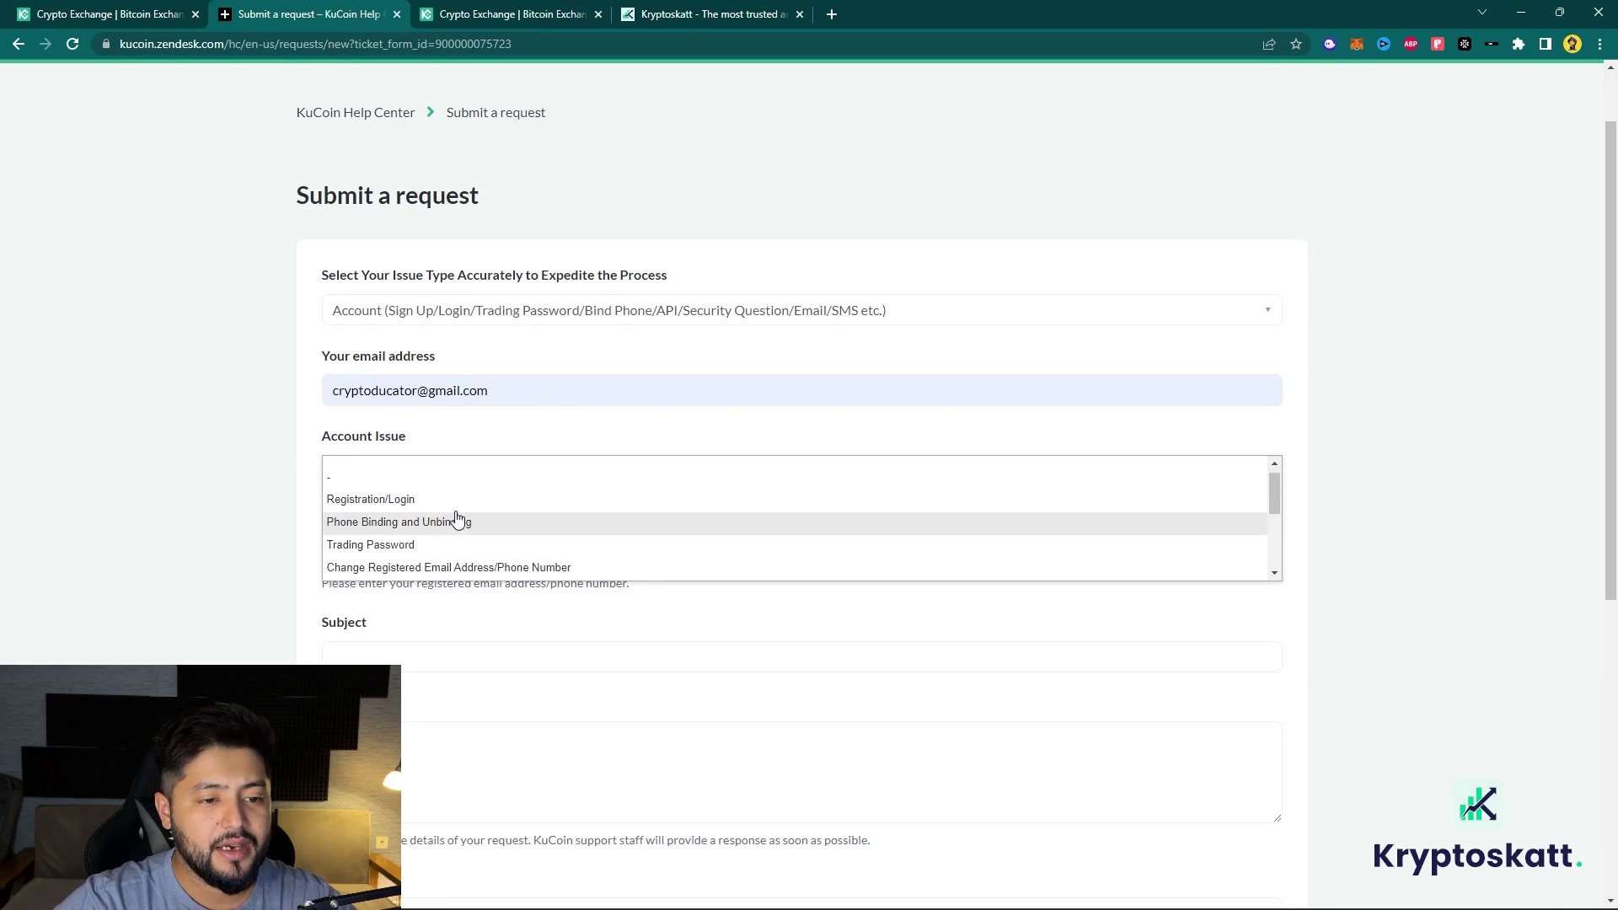
scroll(429, 524, "down", 2)
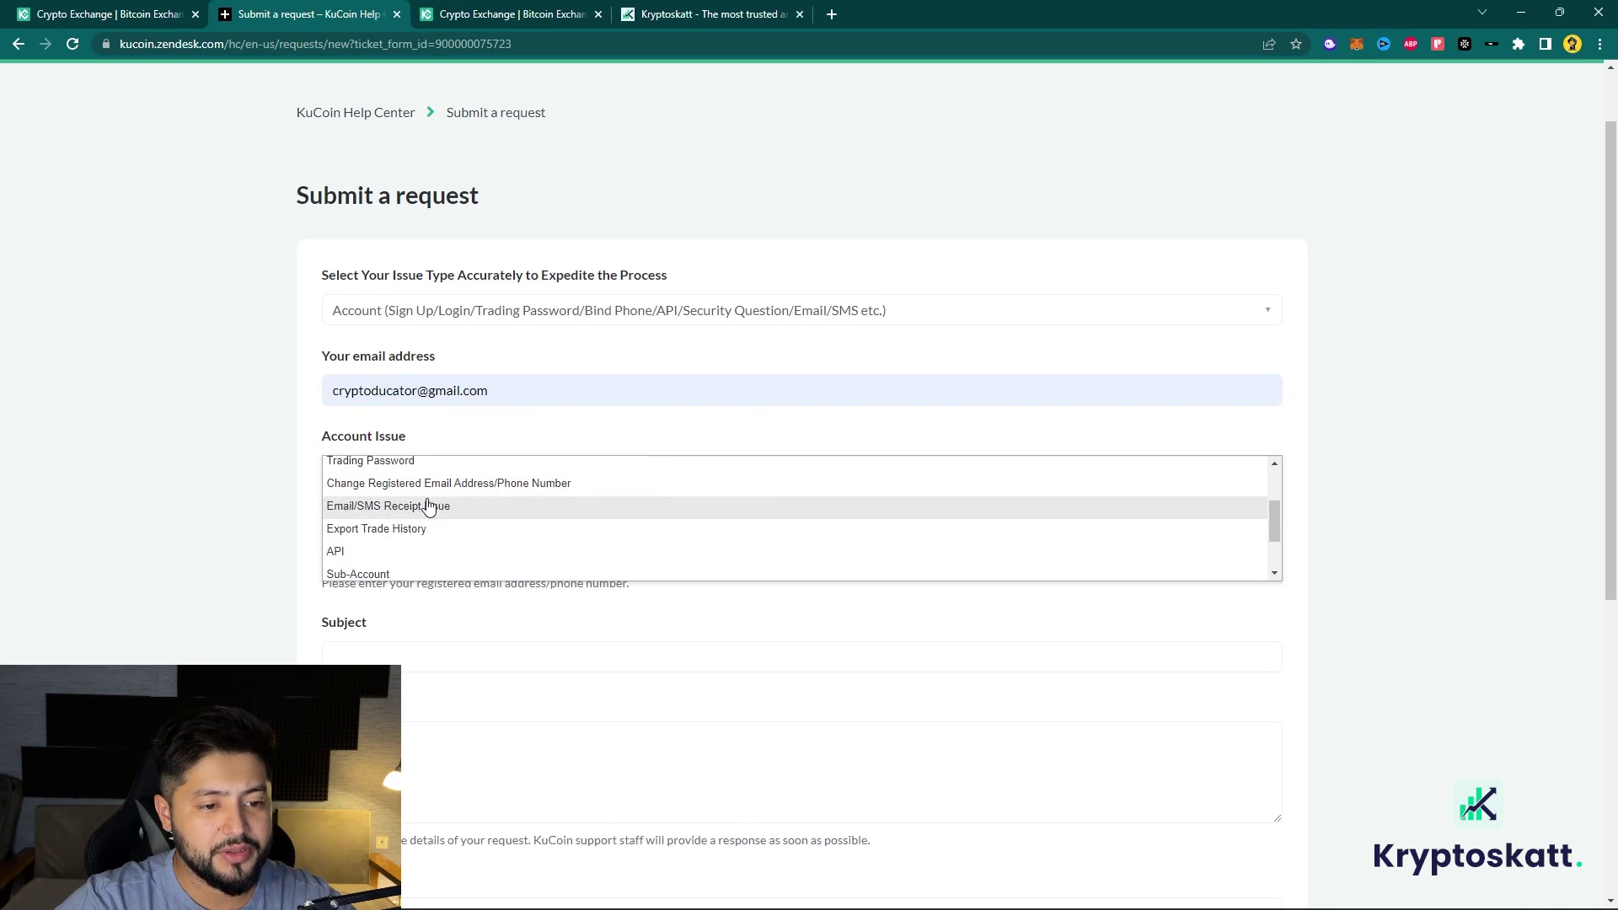
left_click(422, 531)
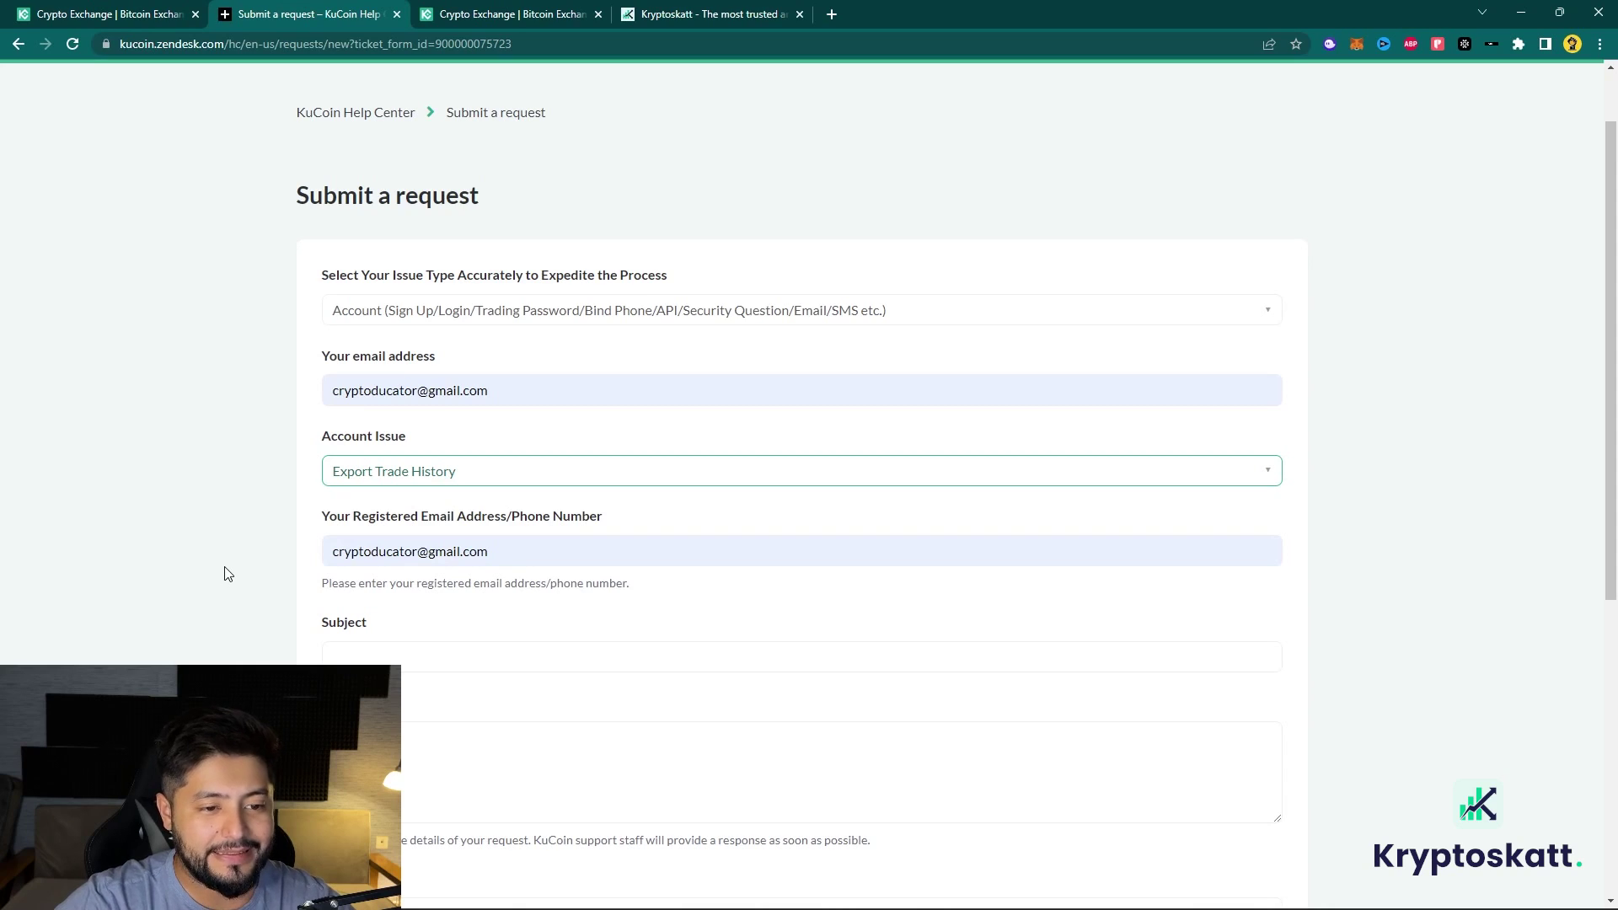
scroll(227, 571, "down", 5)
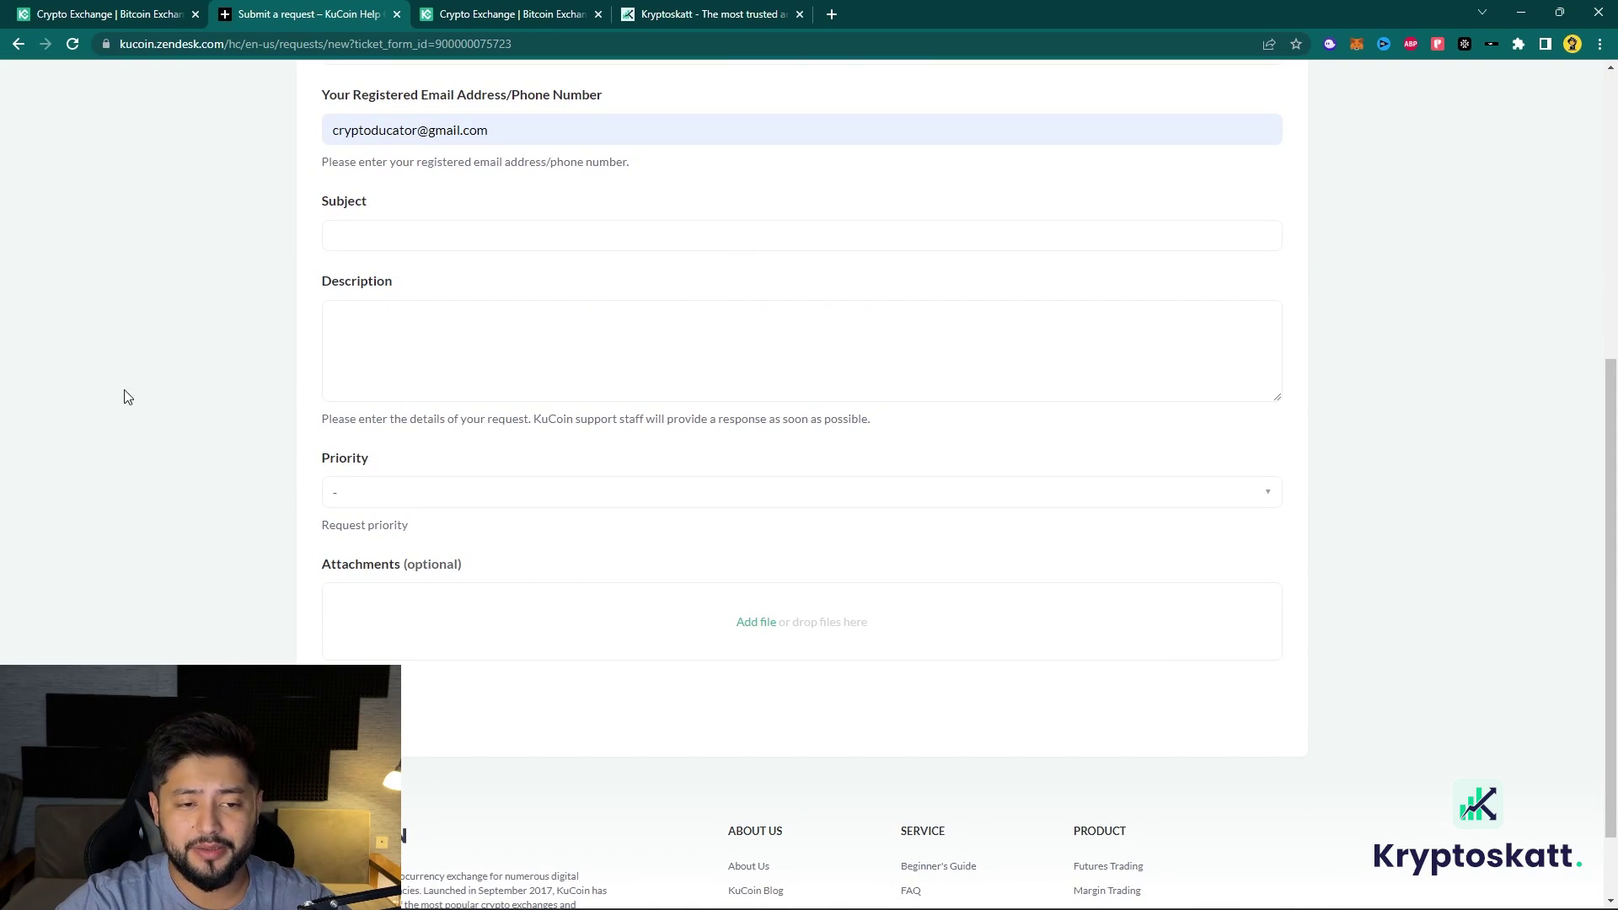
scroll(52, 336, "up", 5)
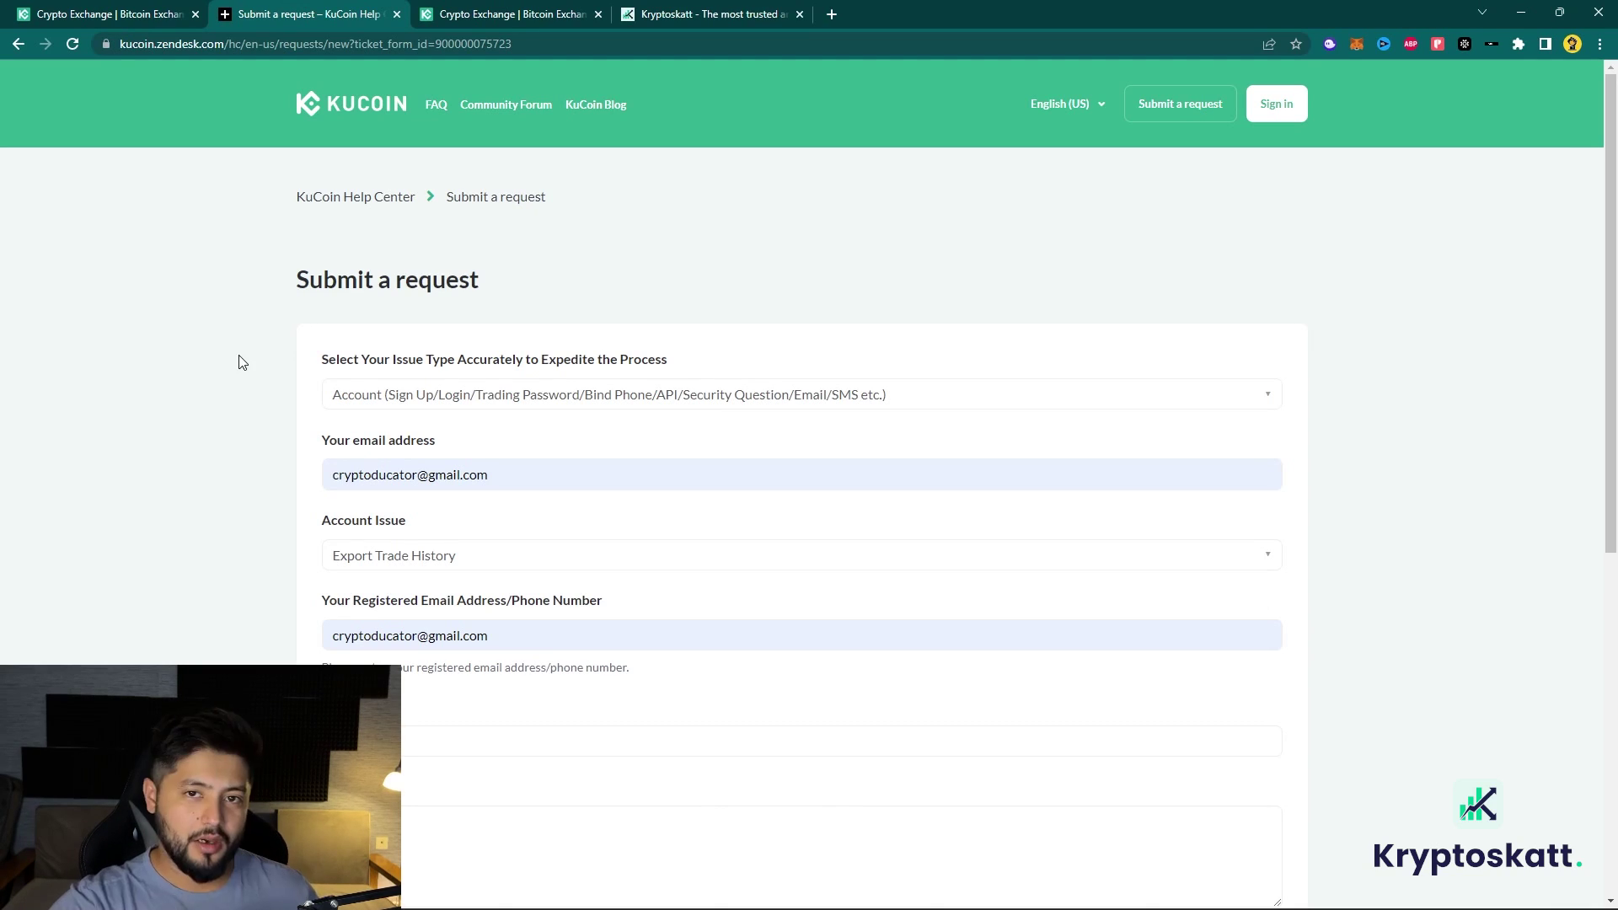
- Close the Help Center tab and open KuCoin's Spot Trade History
left_click(397, 15)
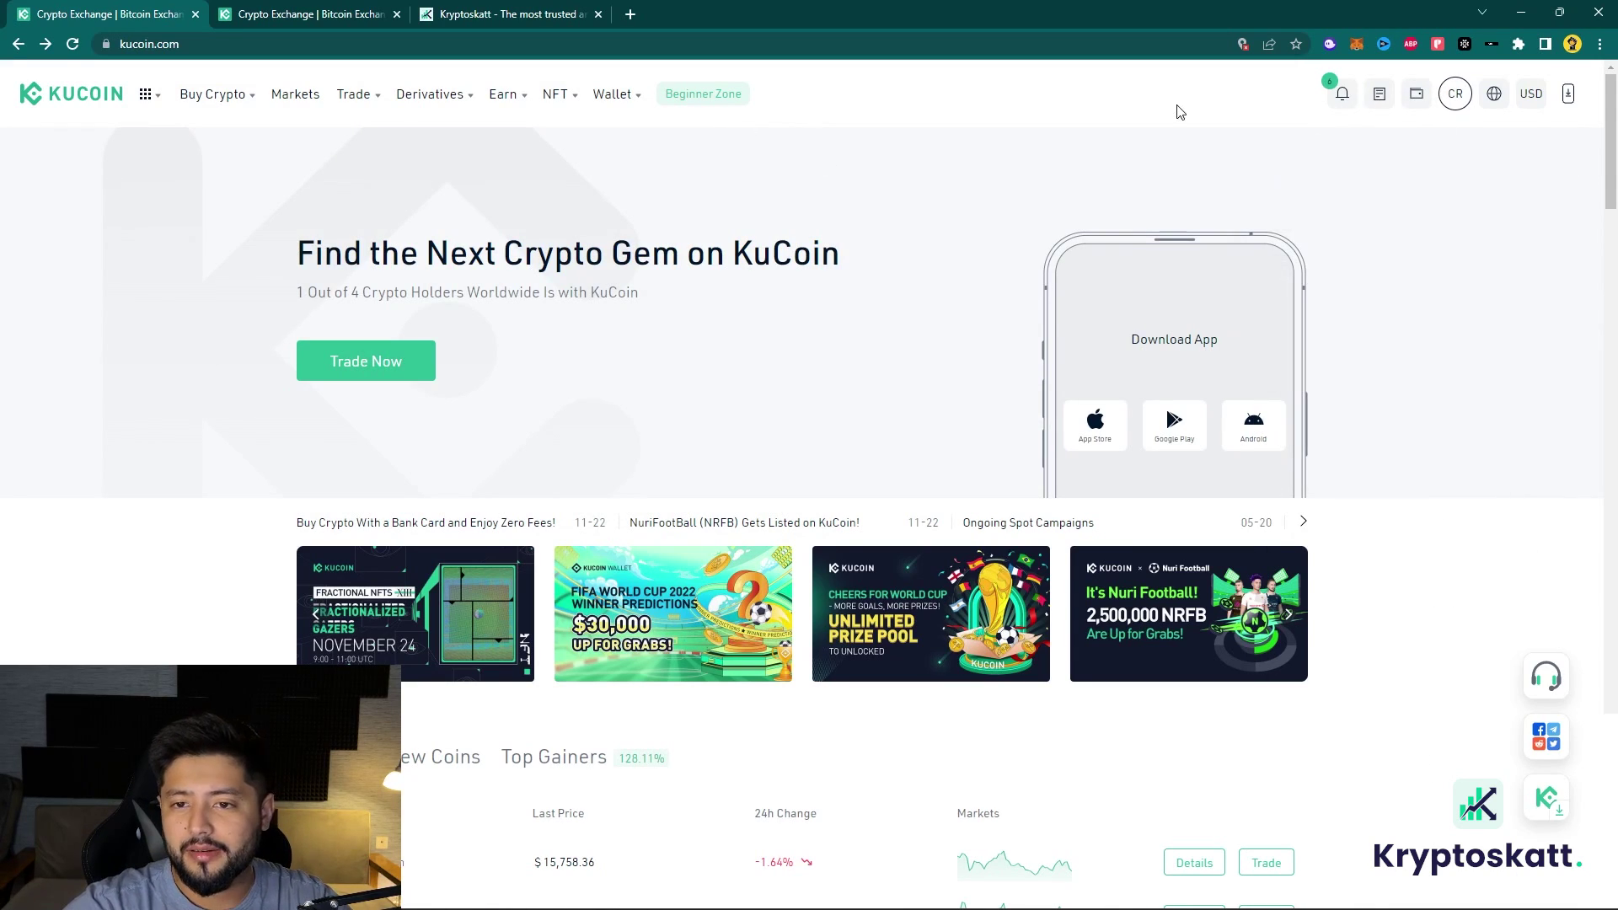
mouse_move(1382, 100)
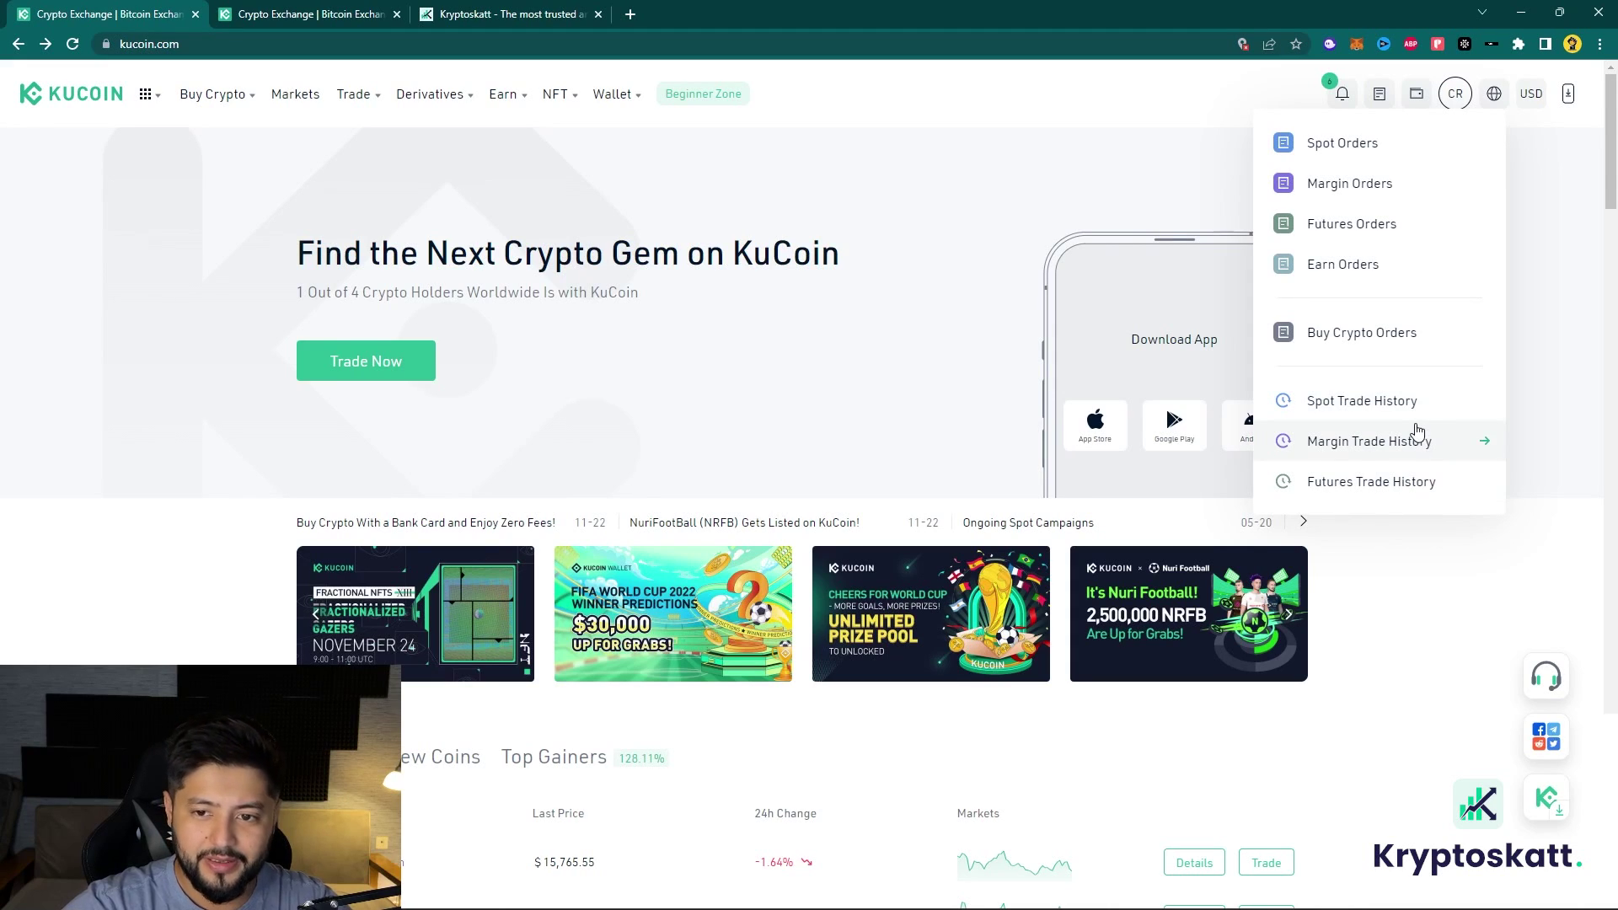
left_click(1355, 411)
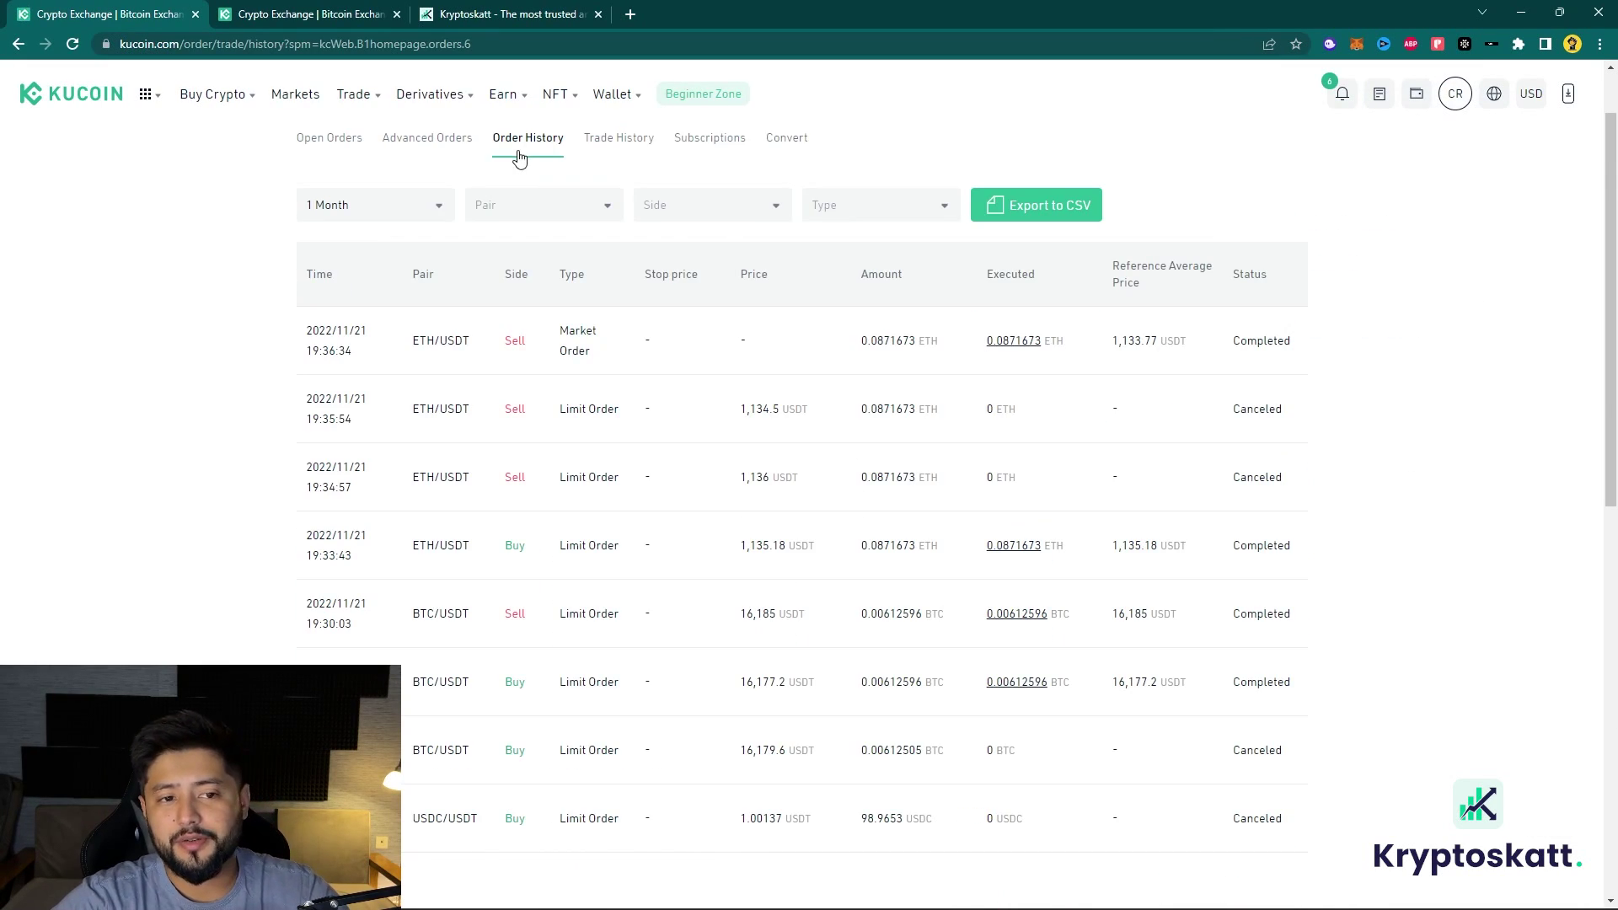
- Export 1 Month of order history to CSV with all pairs, sides and order types
left_click(1044, 216)
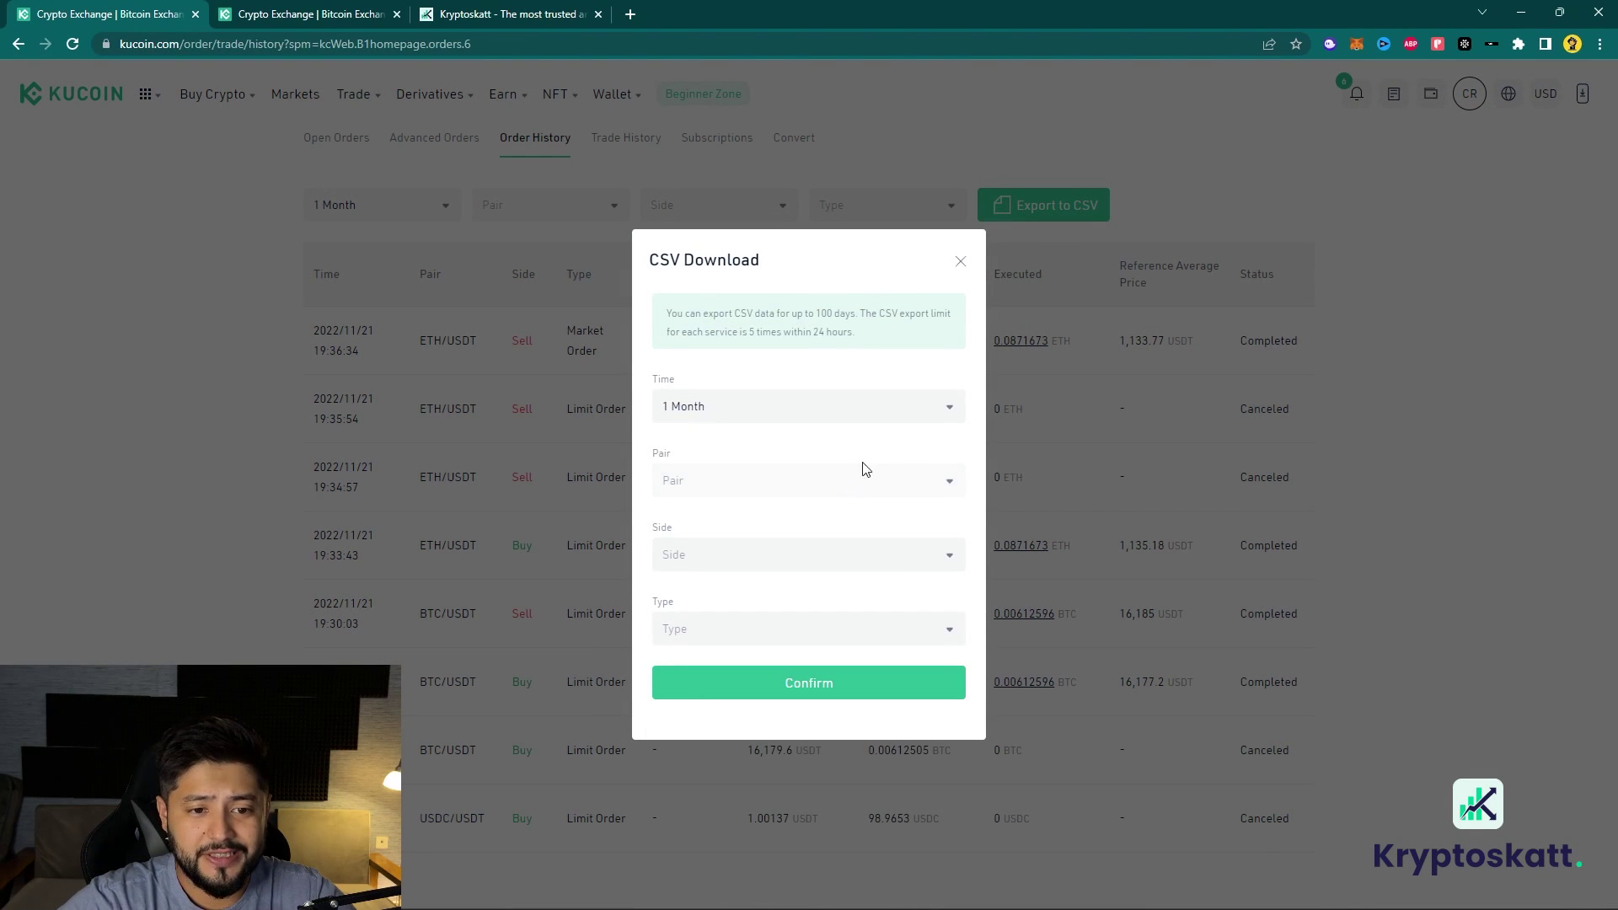
left_click(755, 408)
left_click(725, 473)
left_click(723, 495)
left_click(742, 517)
left_click(714, 554)
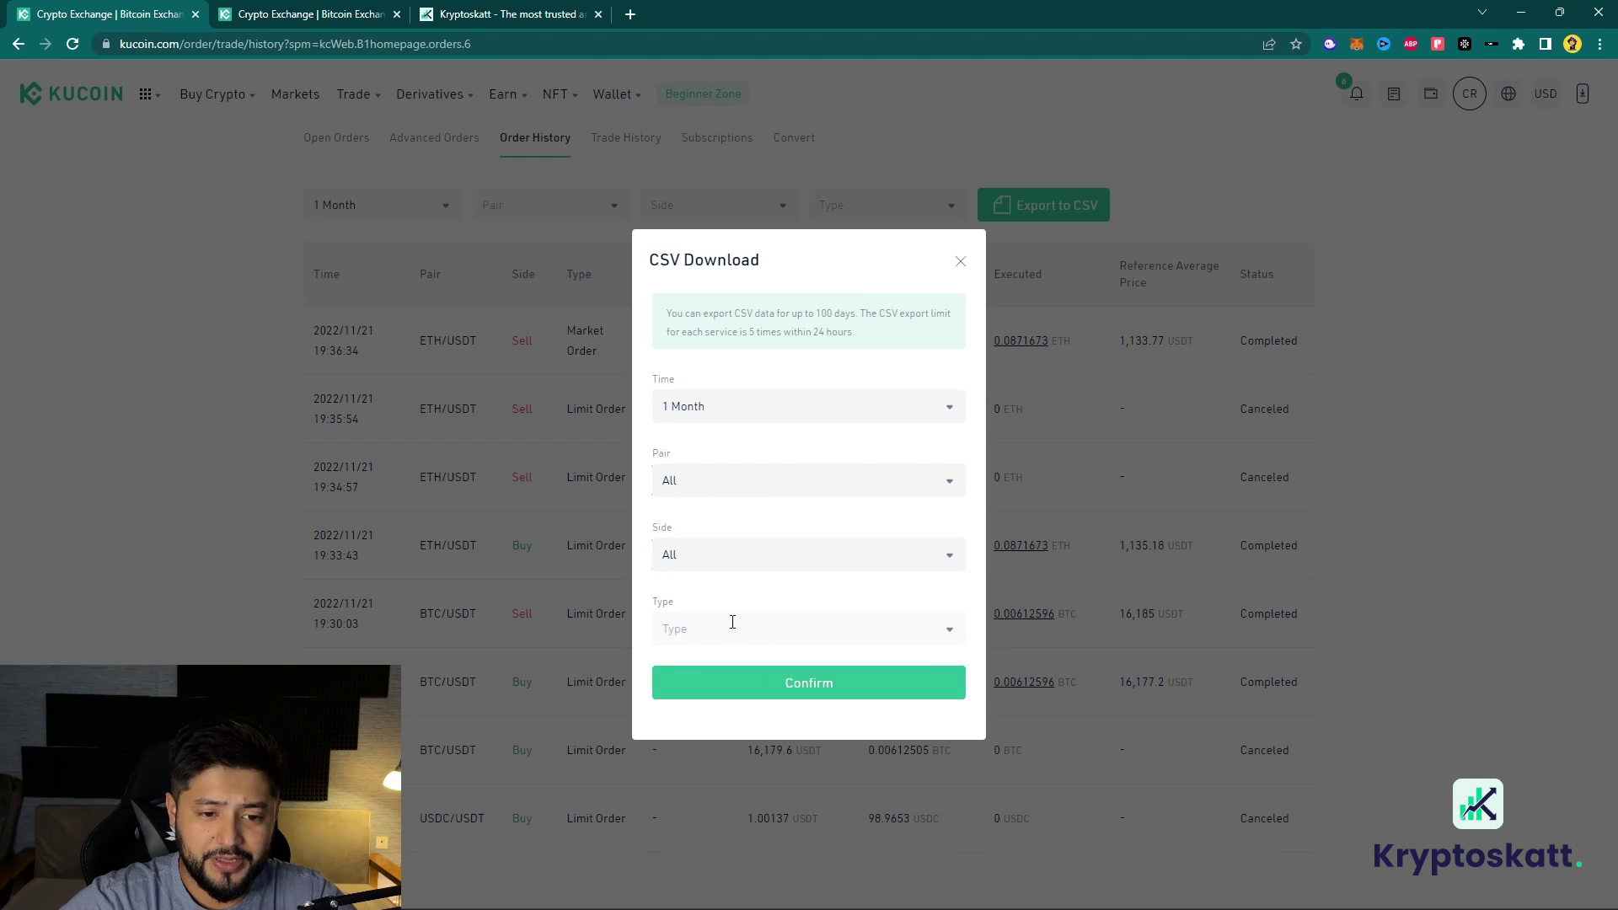
left_click(702, 593)
left_click(769, 629)
left_click(736, 665)
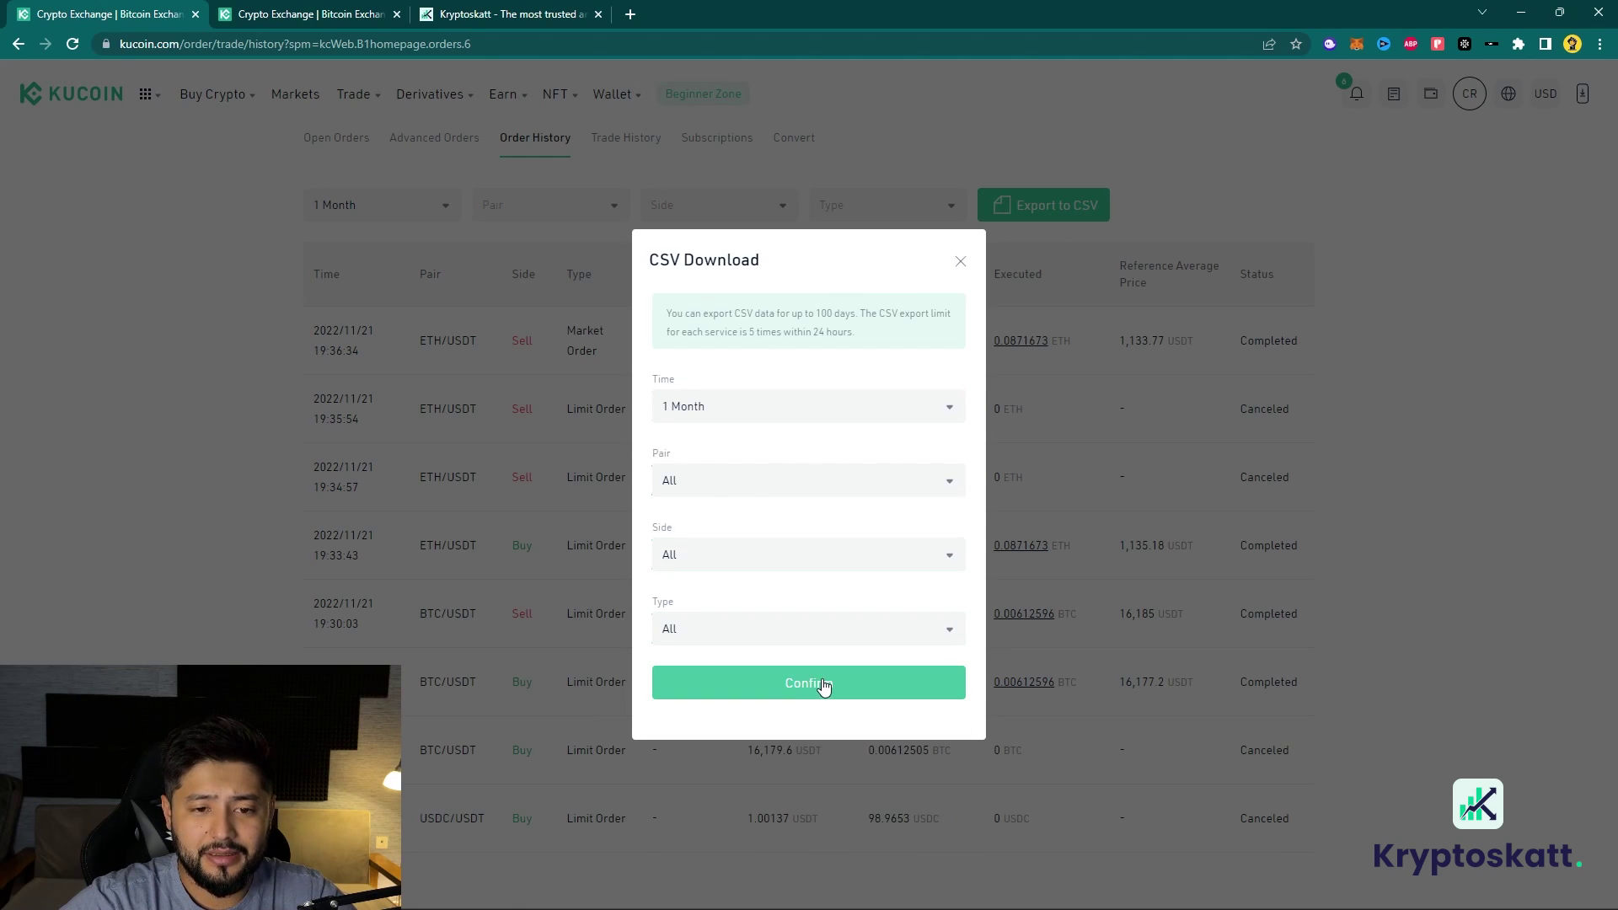
left_click(822, 687)
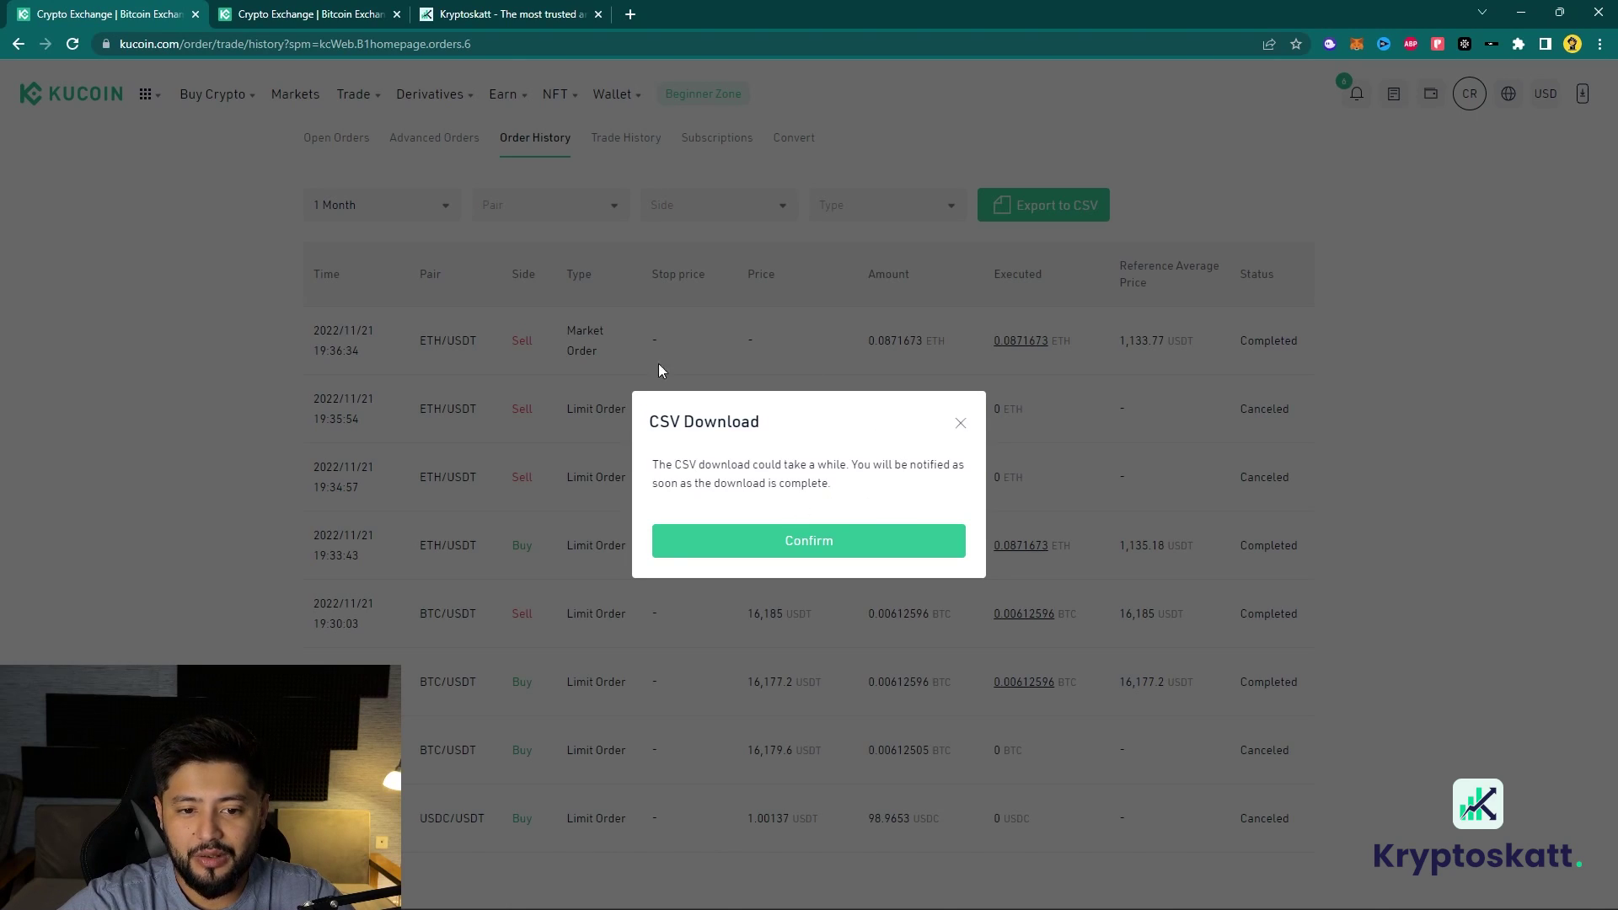
left_click(729, 552)
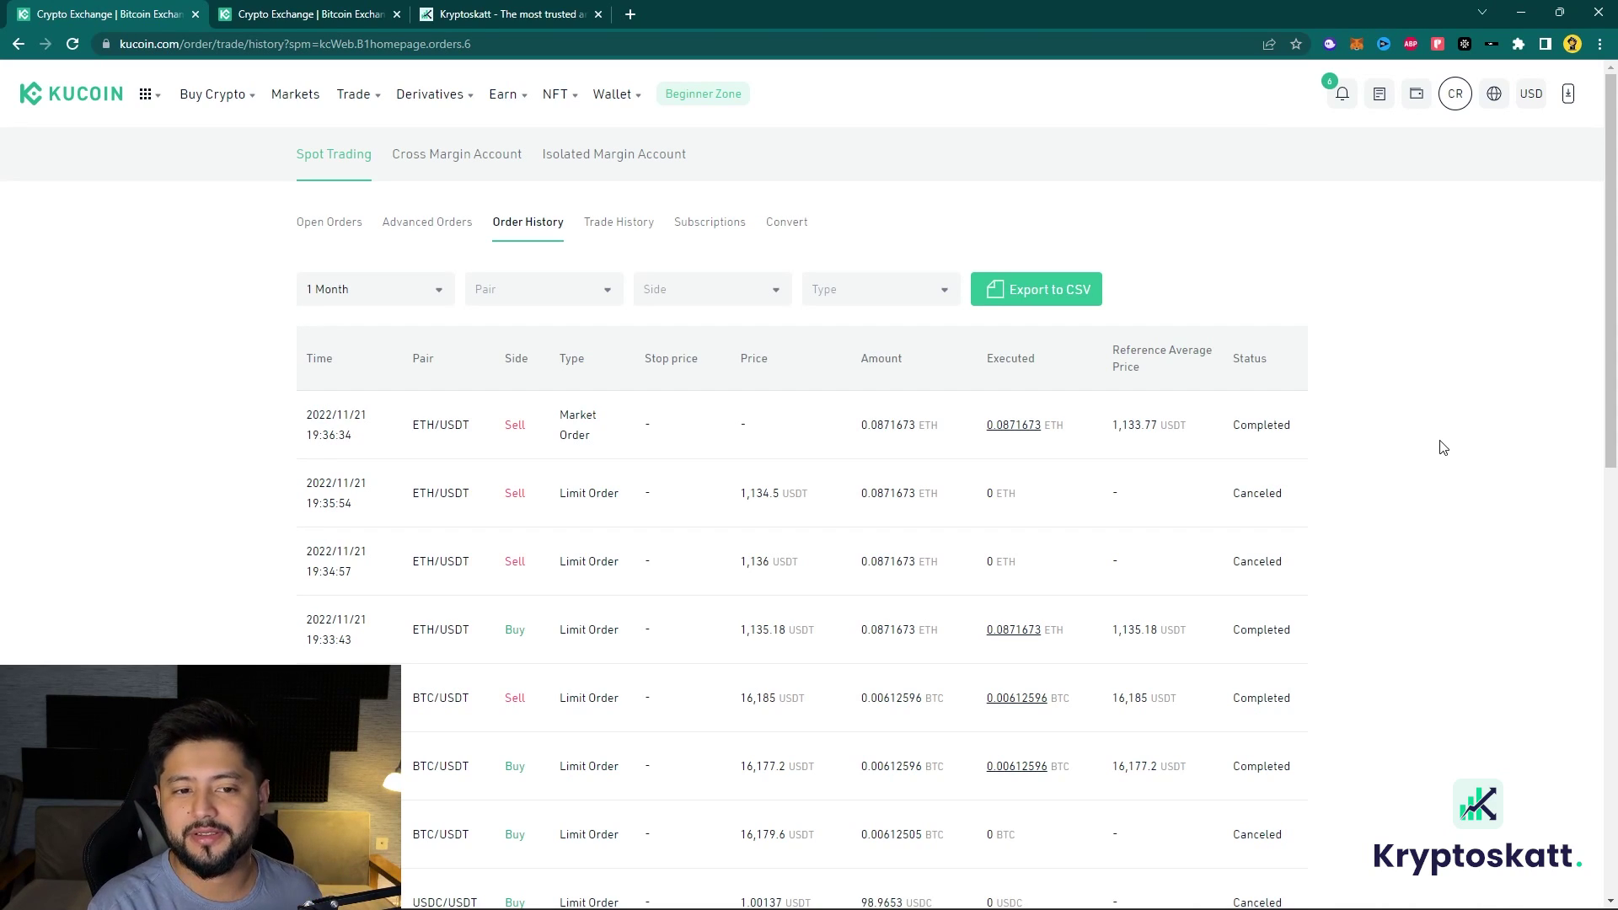
- Search 'KUC' in Kryptoskatt, pick KuCoin, and set the import method to Upload CSV
left_click(508, 14)
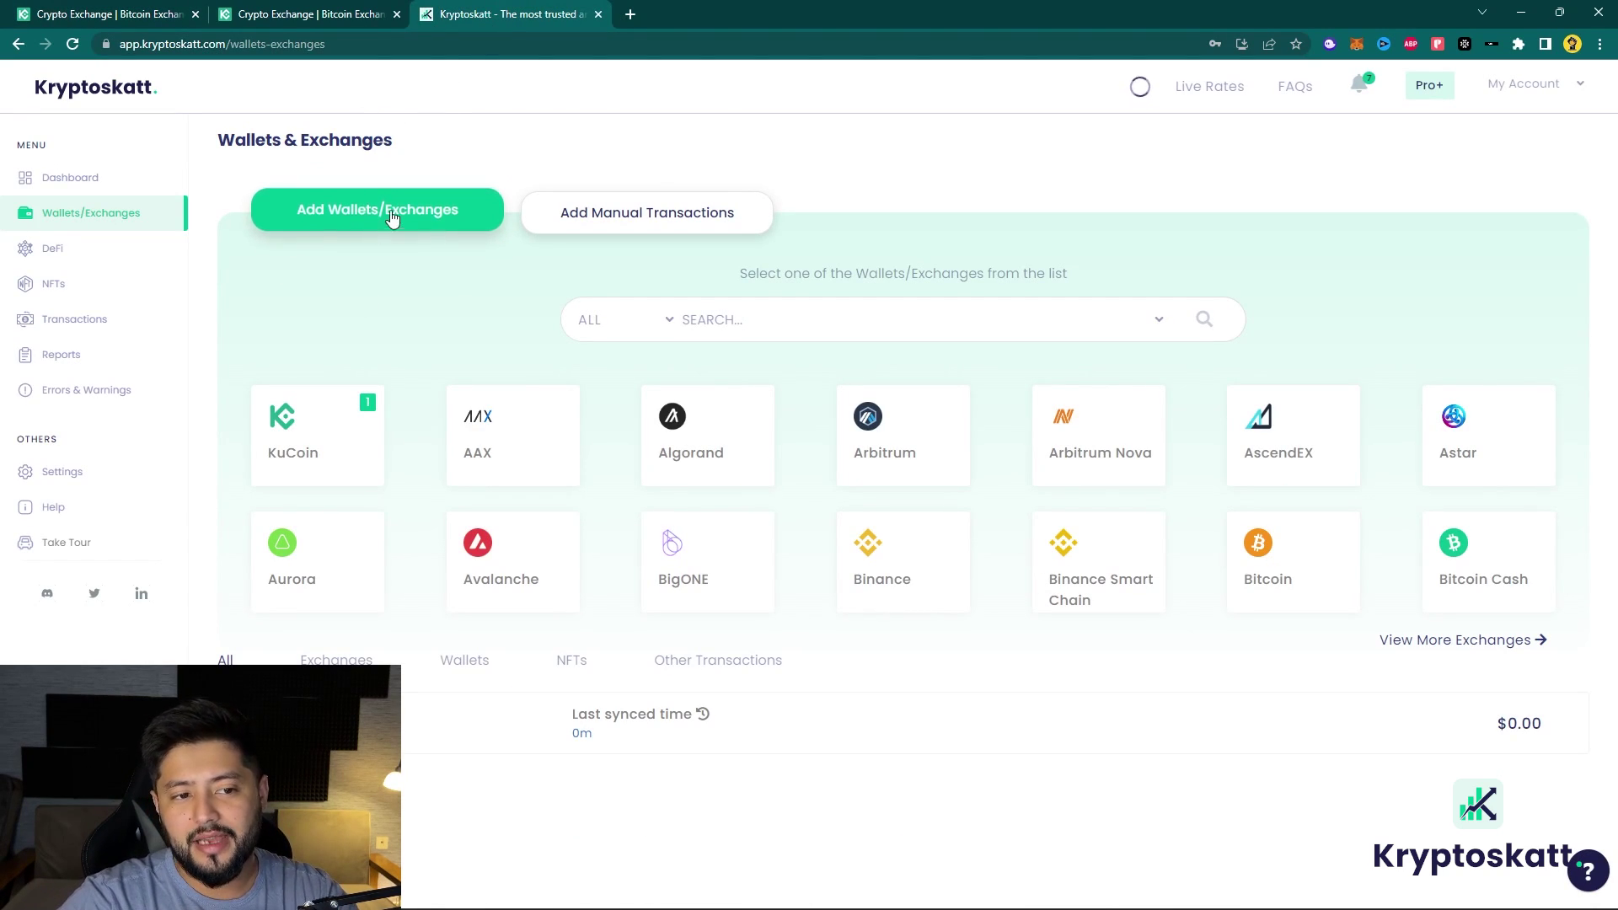
left_click(775, 322)
type("KUC")
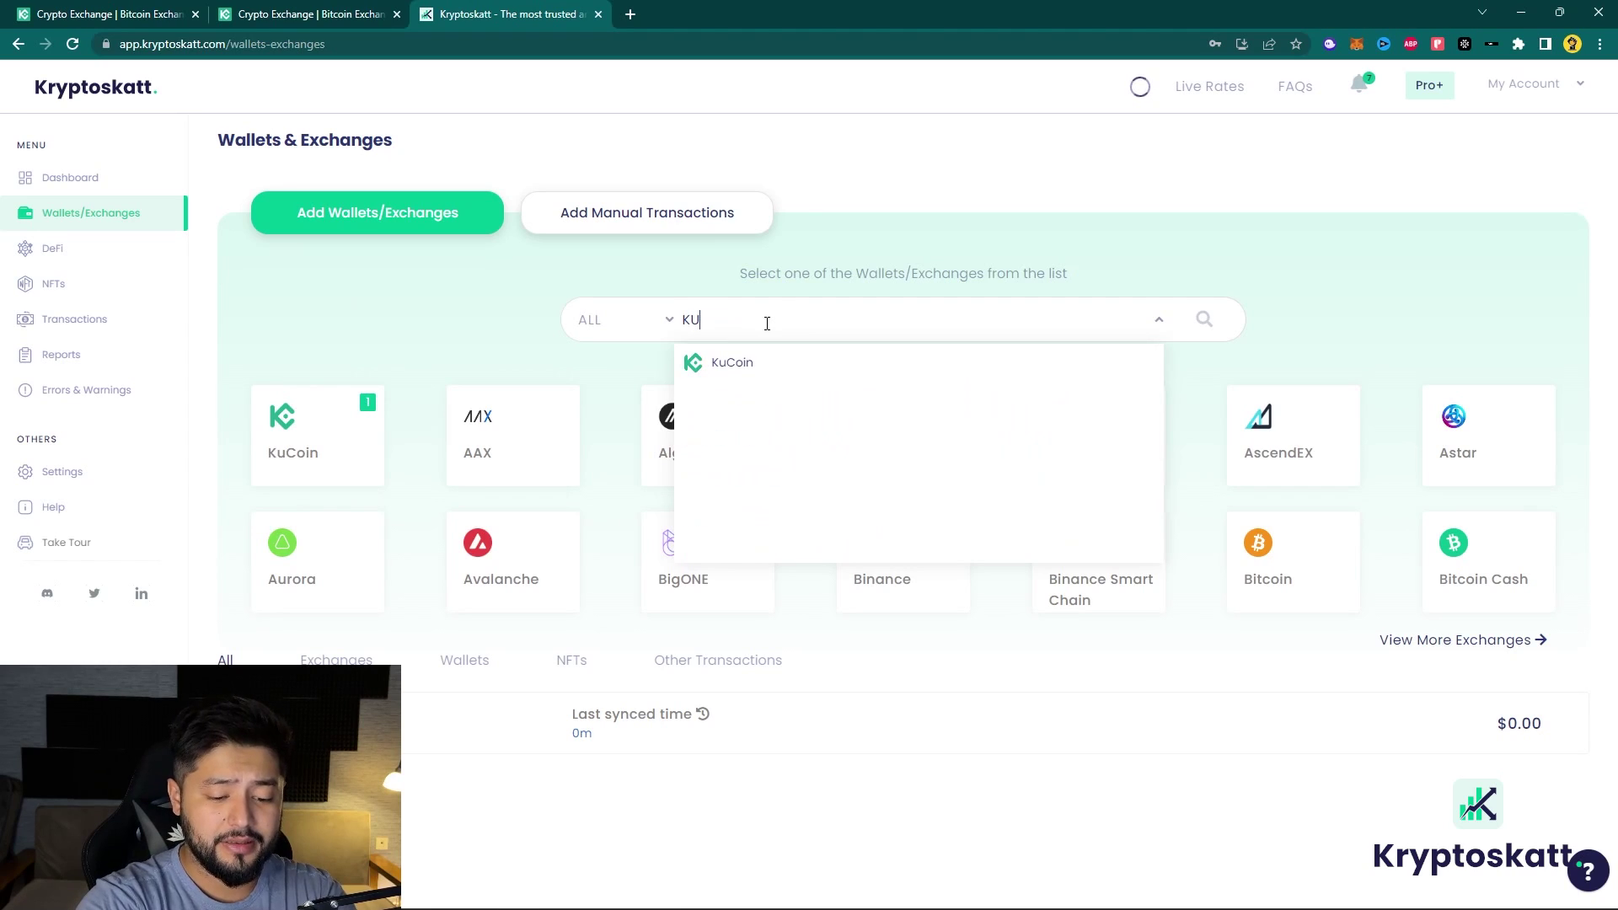
left_click(735, 368)
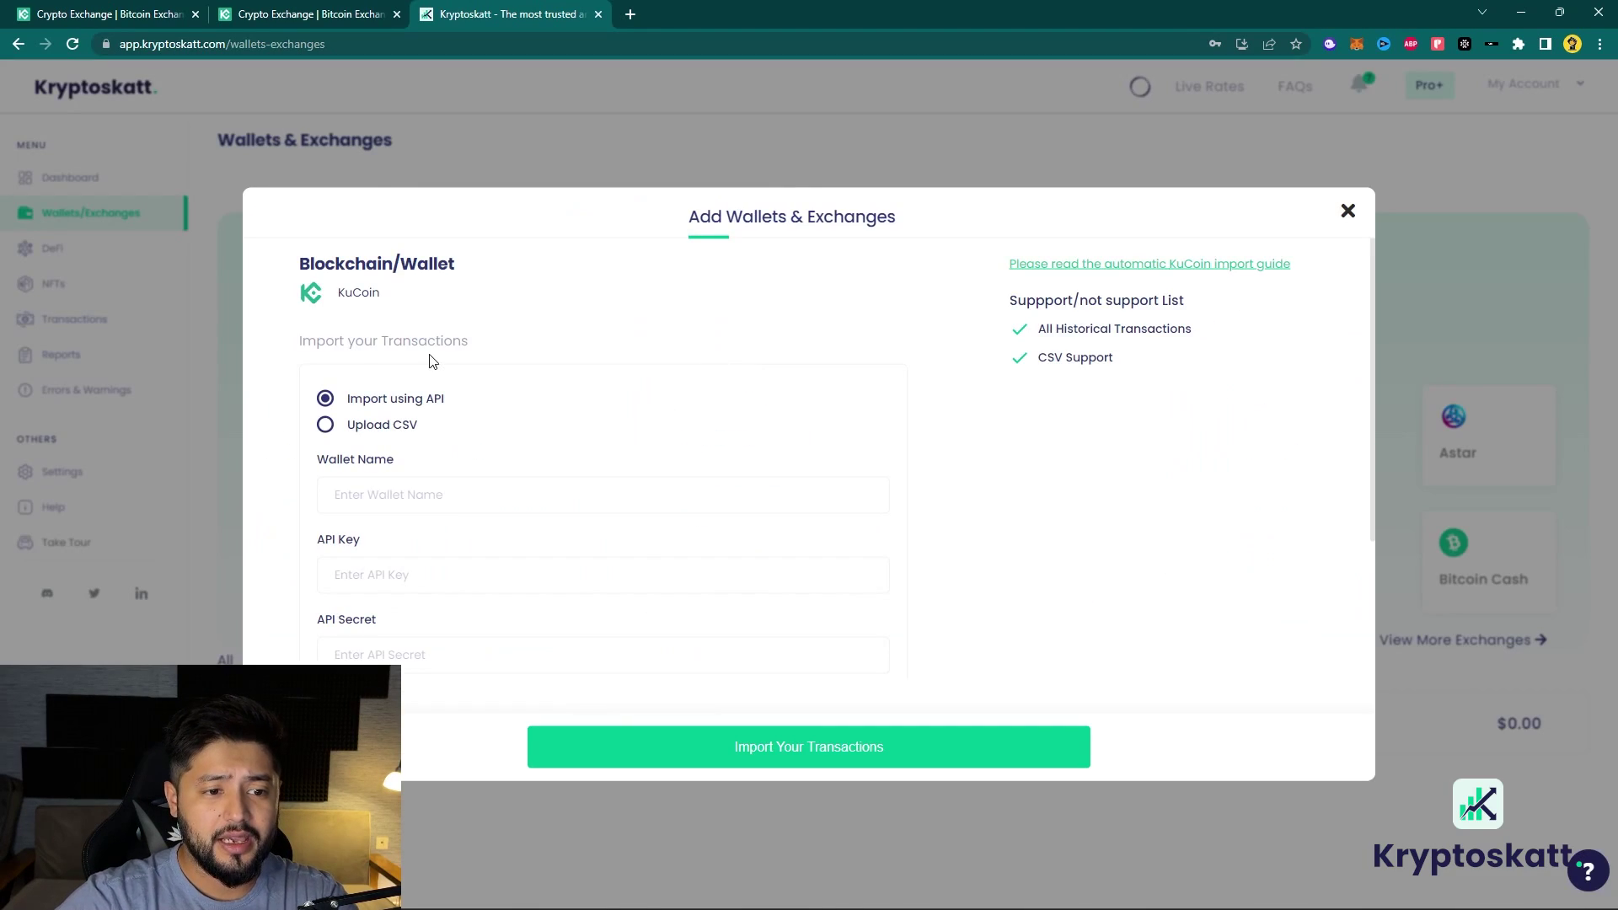
left_click(324, 426)
scroll(388, 439, "down", 2)
scroll(389, 443, "down", 1)
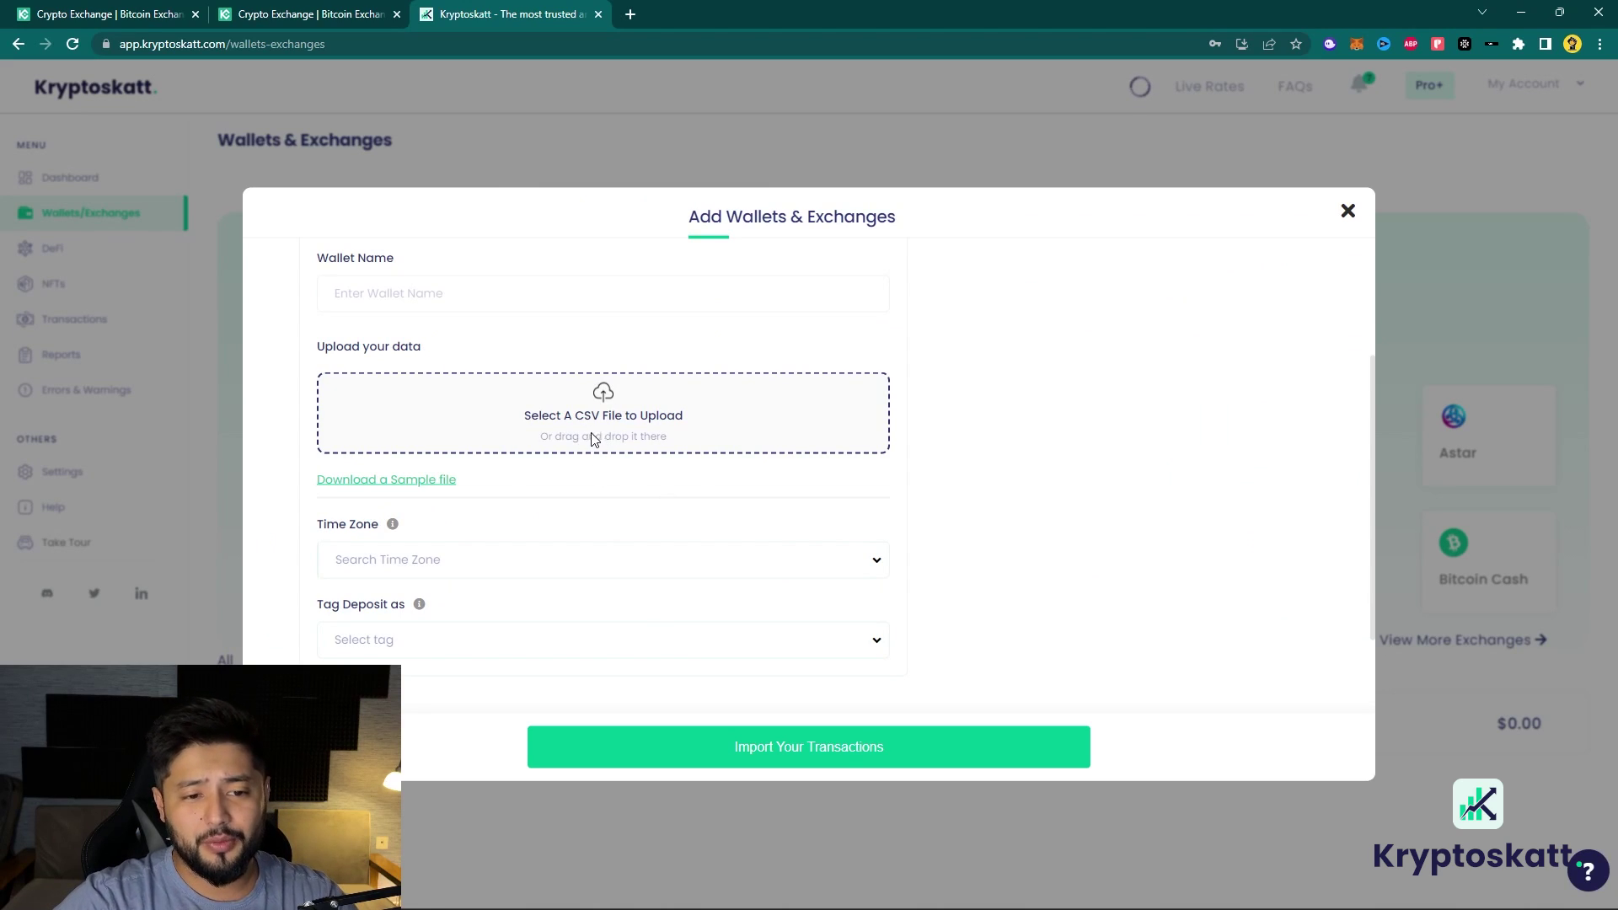